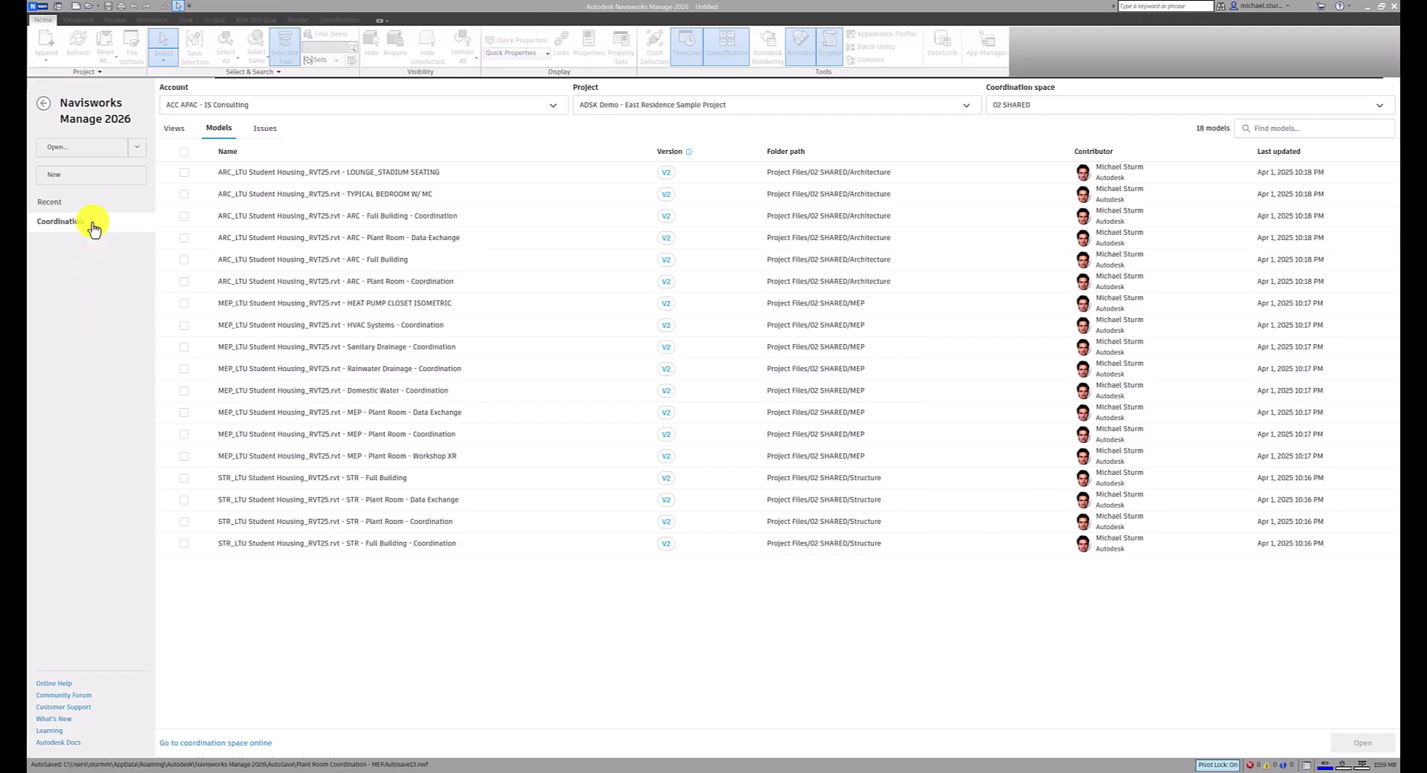
Open the MEP Plant Room Coordination model and expand the Piping and Ducting sets.
left_click(184, 434)
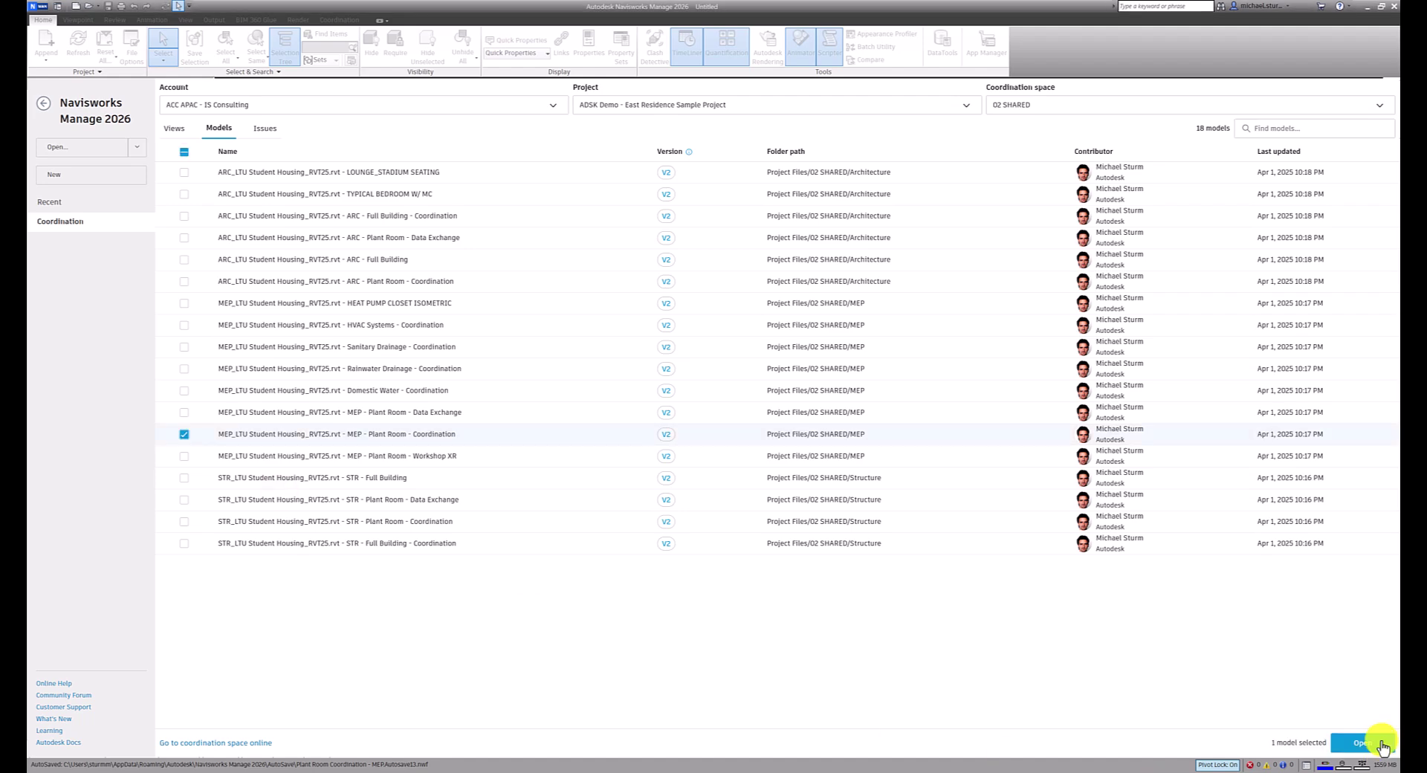
left_click(1381, 743)
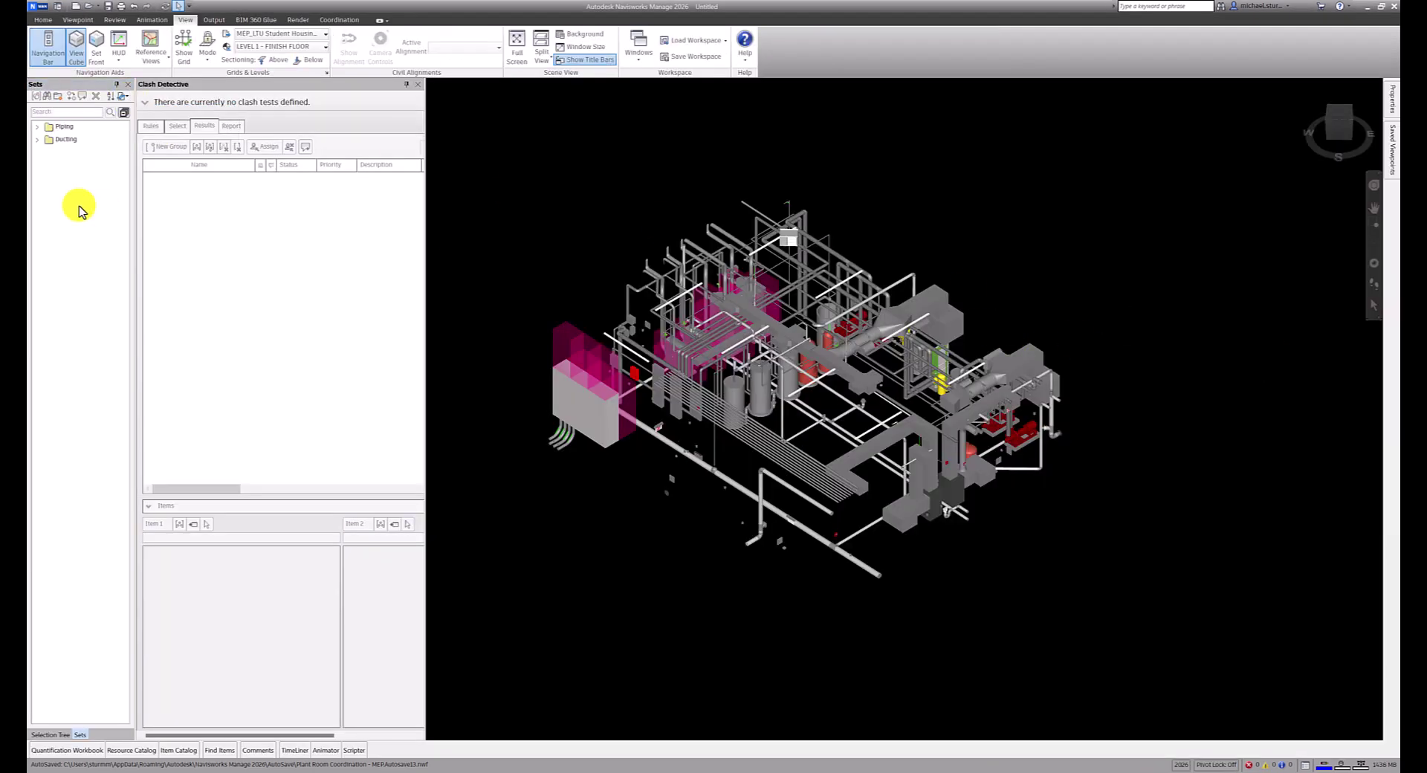
left_click(37, 127)
left_click(37, 190)
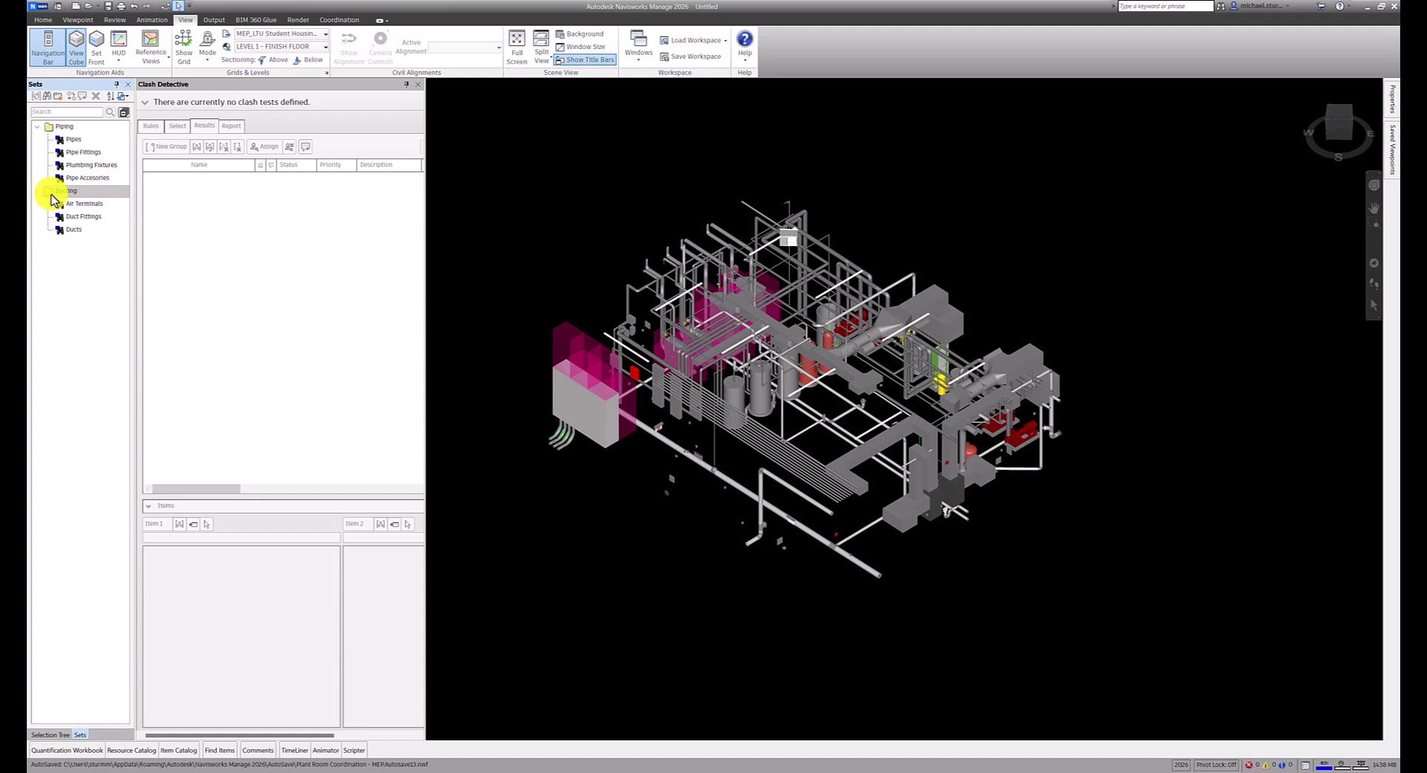
Apply the Appearance Profiler profile so pipes show green and ducts blue.
left_click(52, 191)
left_click(59, 127)
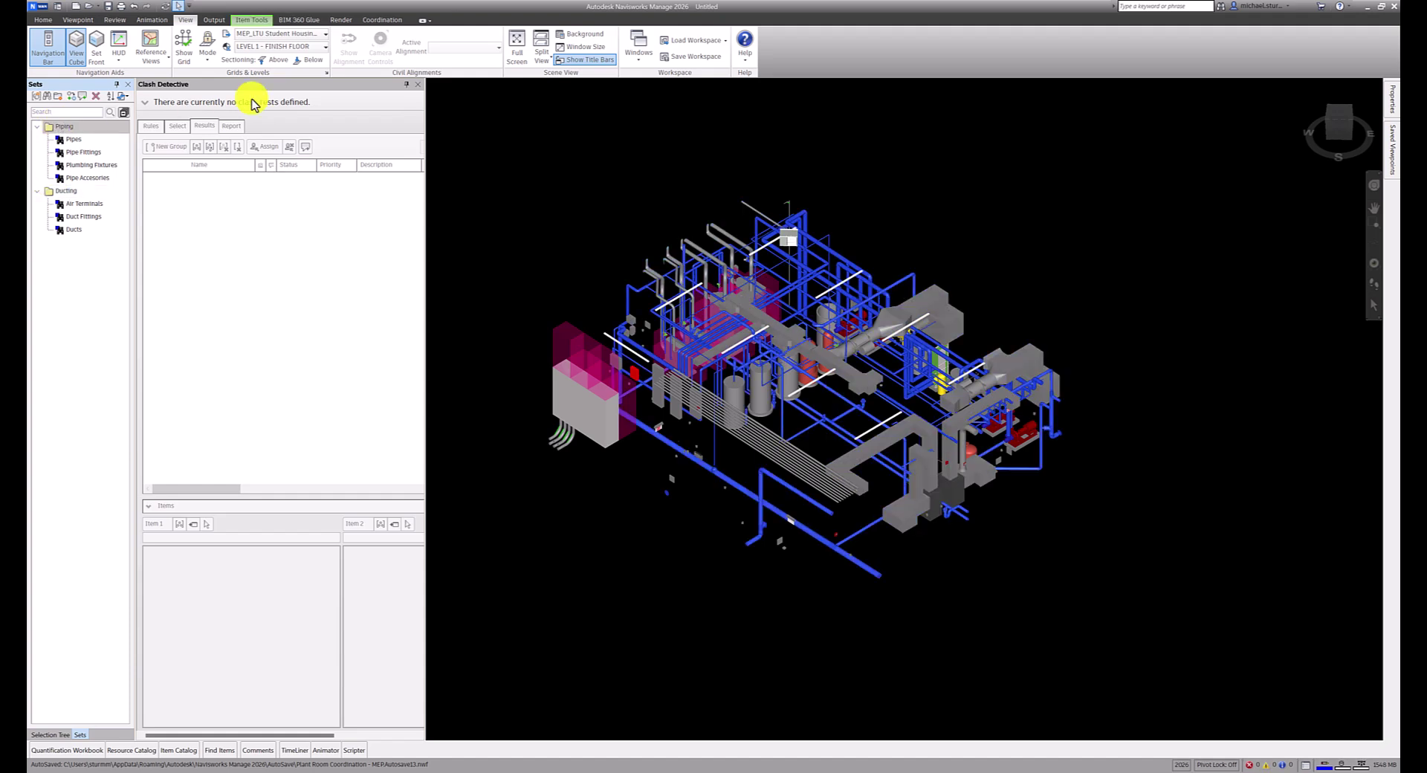
left_click(115, 20)
key("Escape")
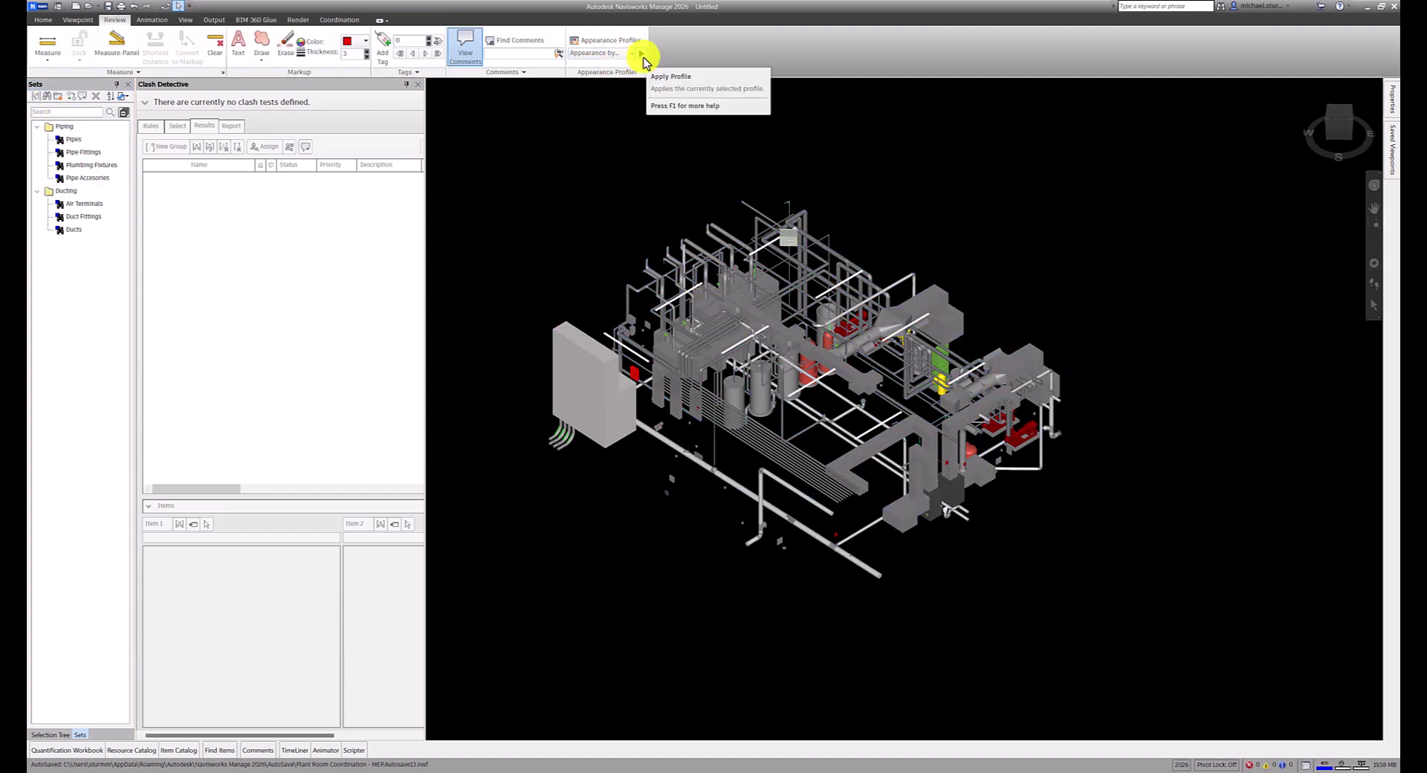
left_click(641, 53)
left_click_drag(426, 215, 739, 225)
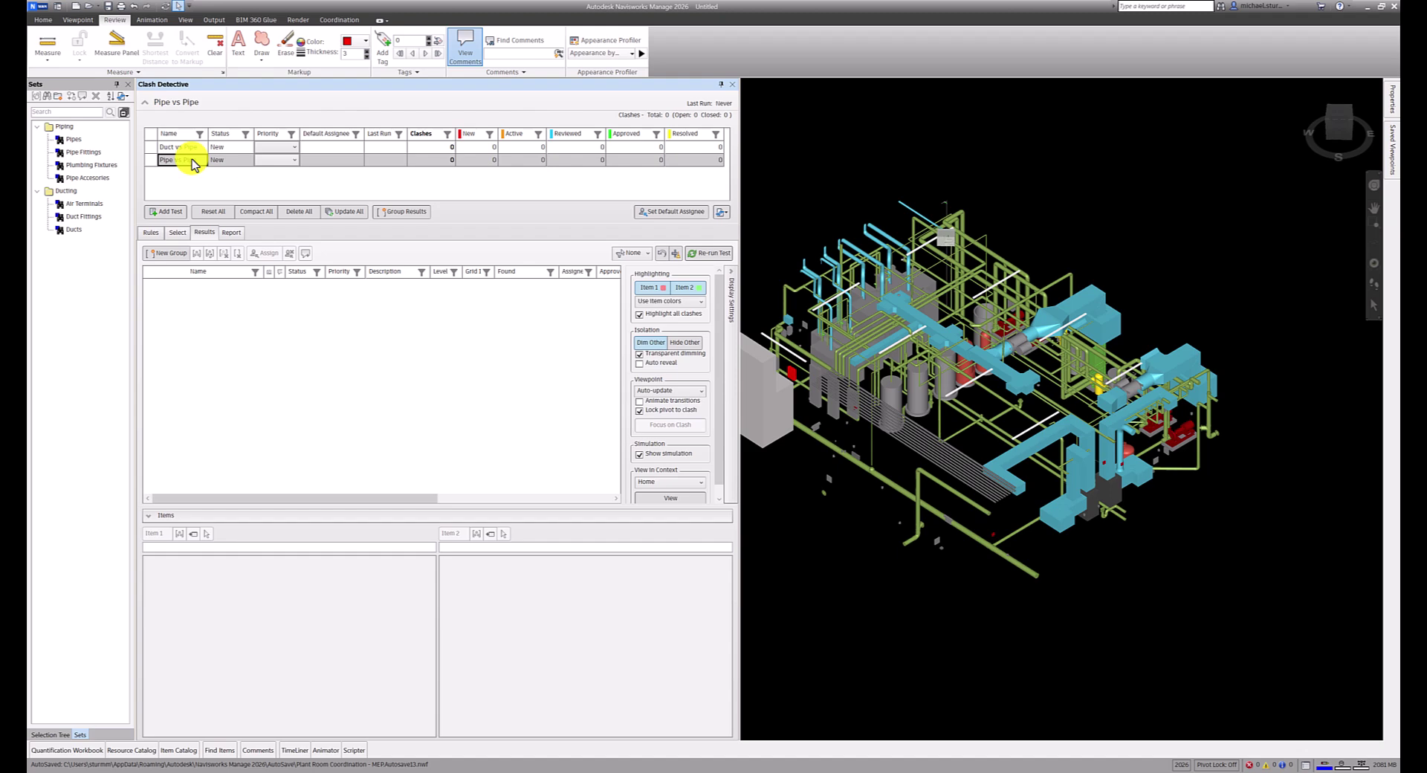
Run the Duct vs Pipe test with Ducting against Piping, finding 37 clashes.
left_click(185, 147)
left_click(182, 232)
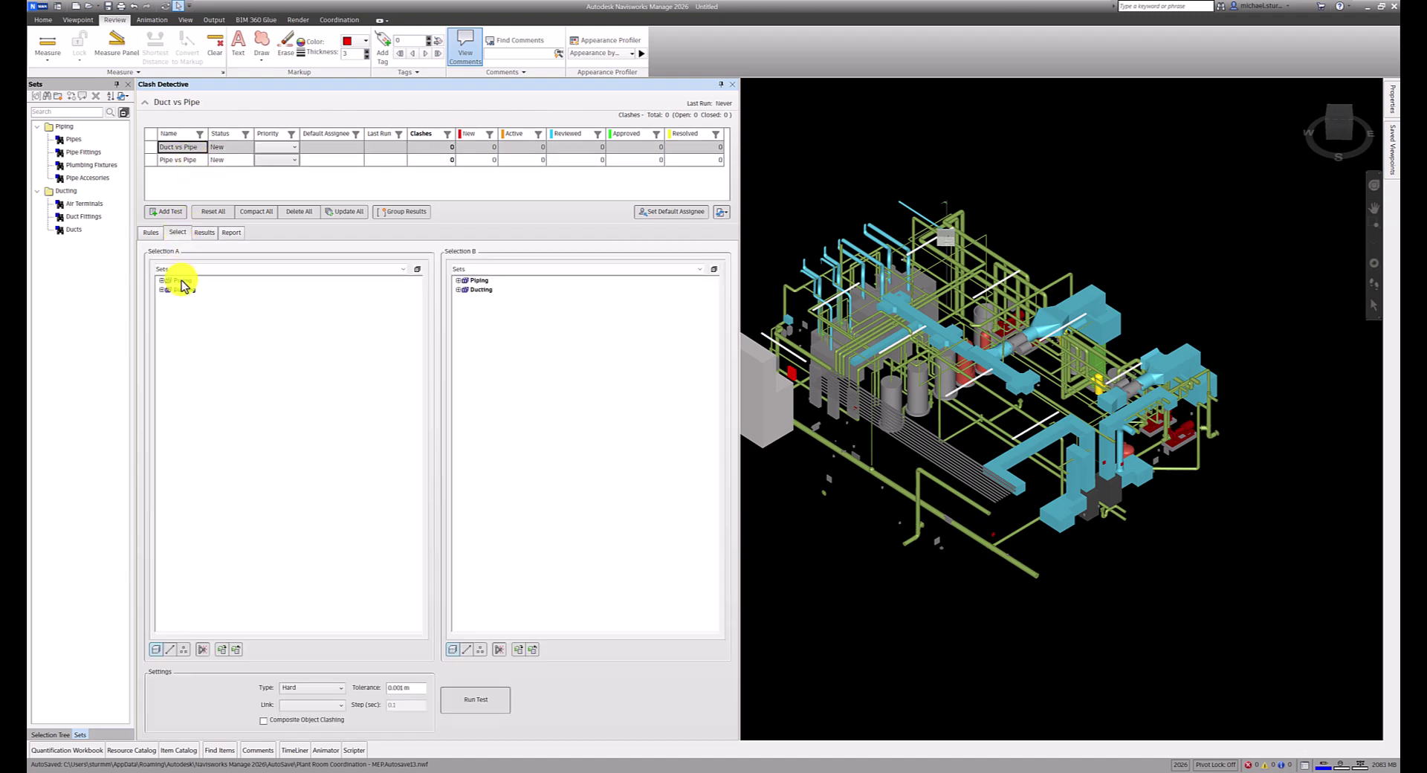
left_click(184, 289)
left_click(478, 281)
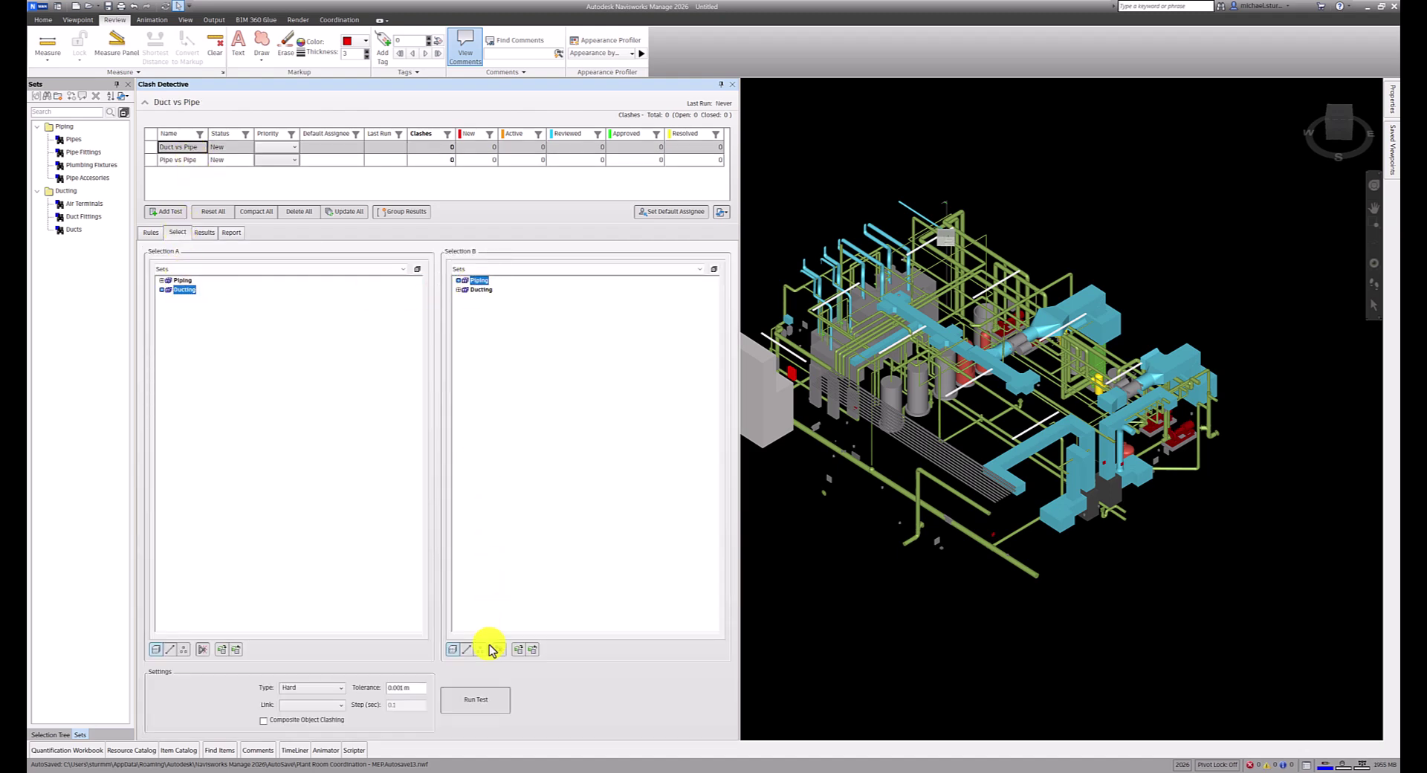
left_click(477, 698)
Run the Pipe vs Pipe test with Piping against Piping, finding 28 clashes.
left_click(178, 160)
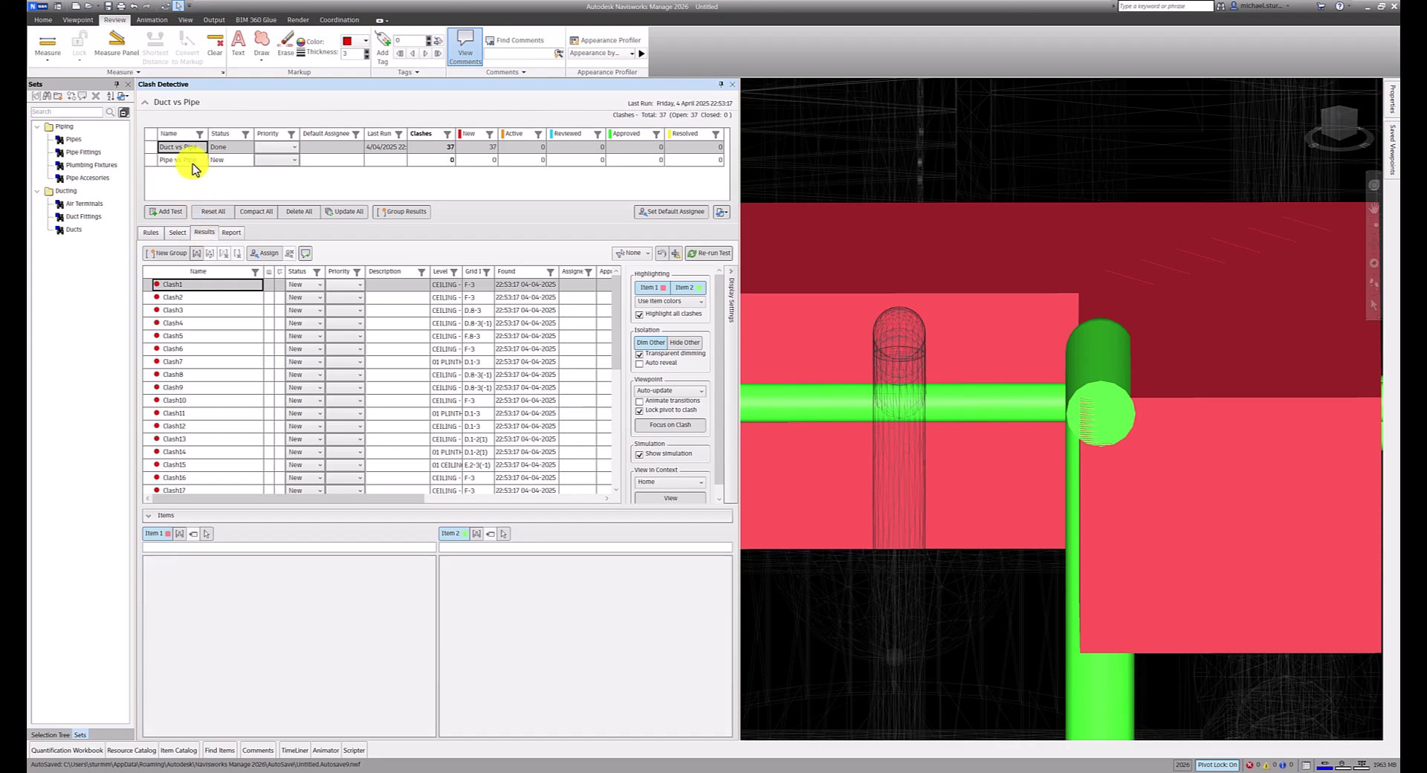
left_click(178, 232)
left_click(182, 280)
left_click(478, 281)
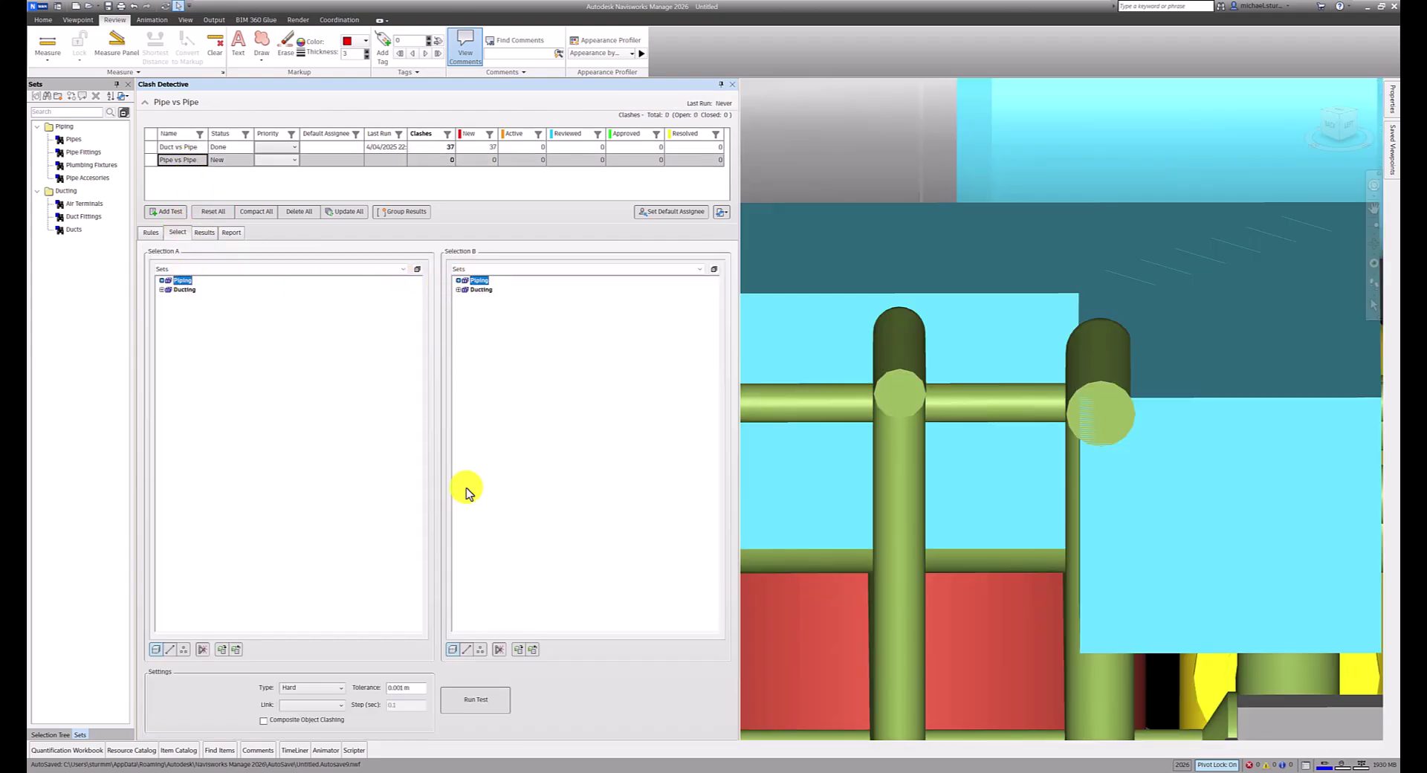
left_click(472, 698)
middle_click_drag(1140, 422, 949, 417, "shift")
left_click(190, 146)
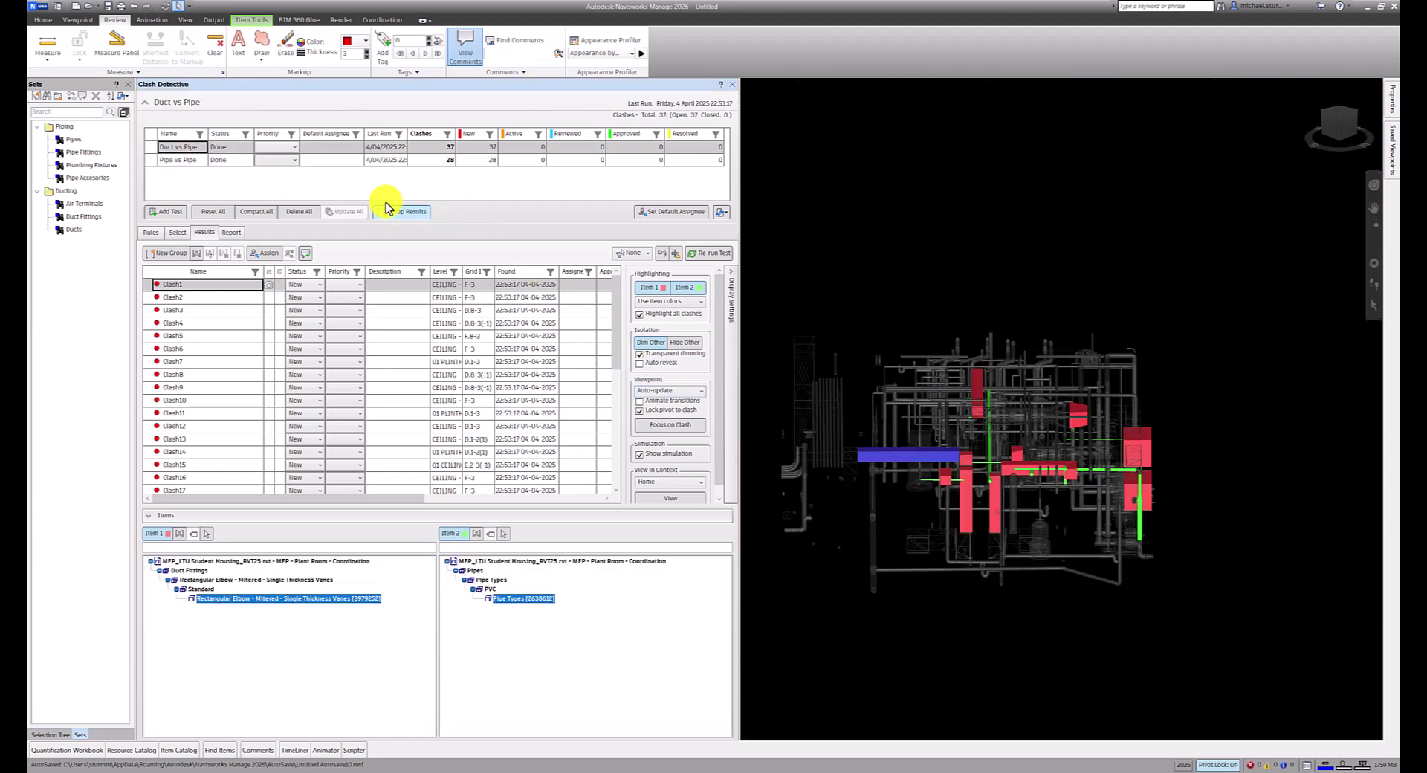
Set clash grouping to Last Unique object, prioritising Selection A.
left_click(414, 211)
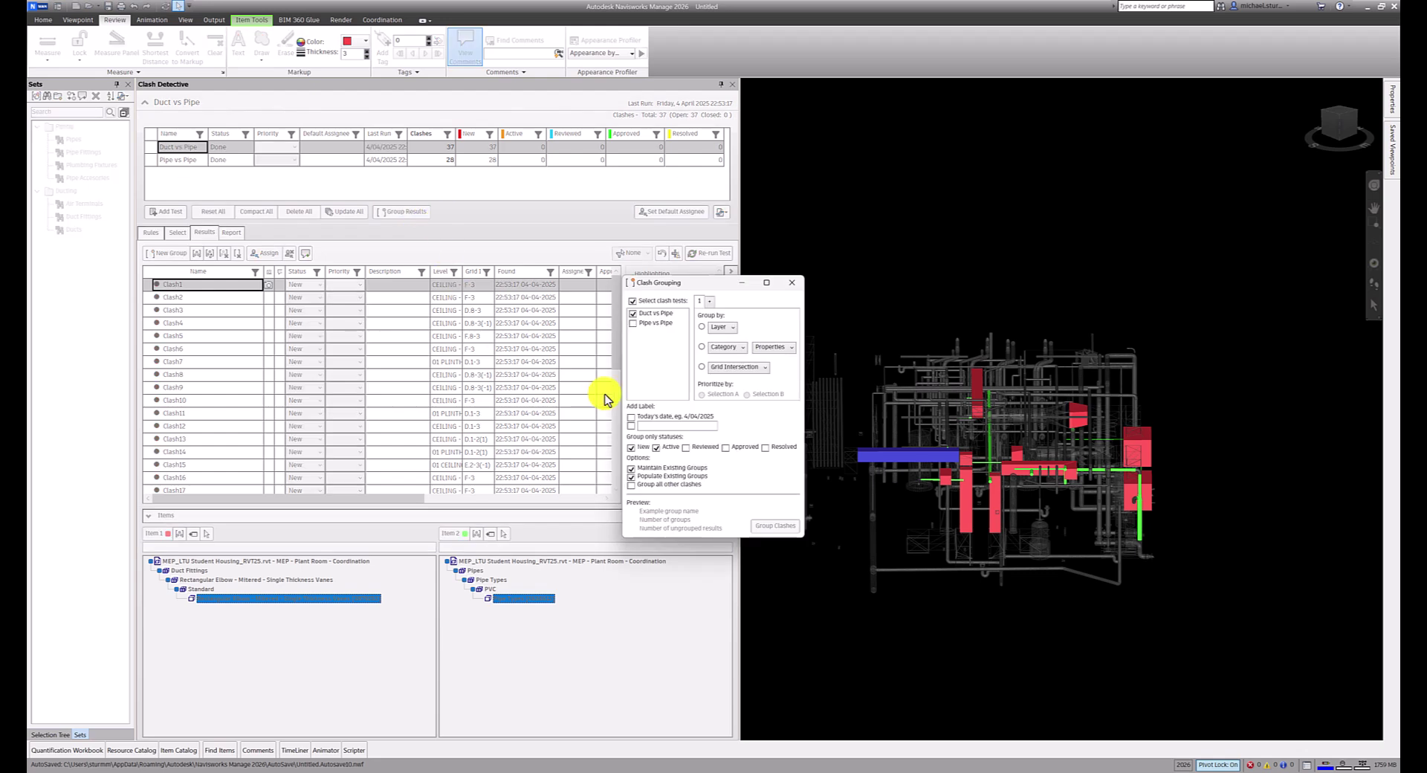
left_click(718, 327)
left_click(719, 334)
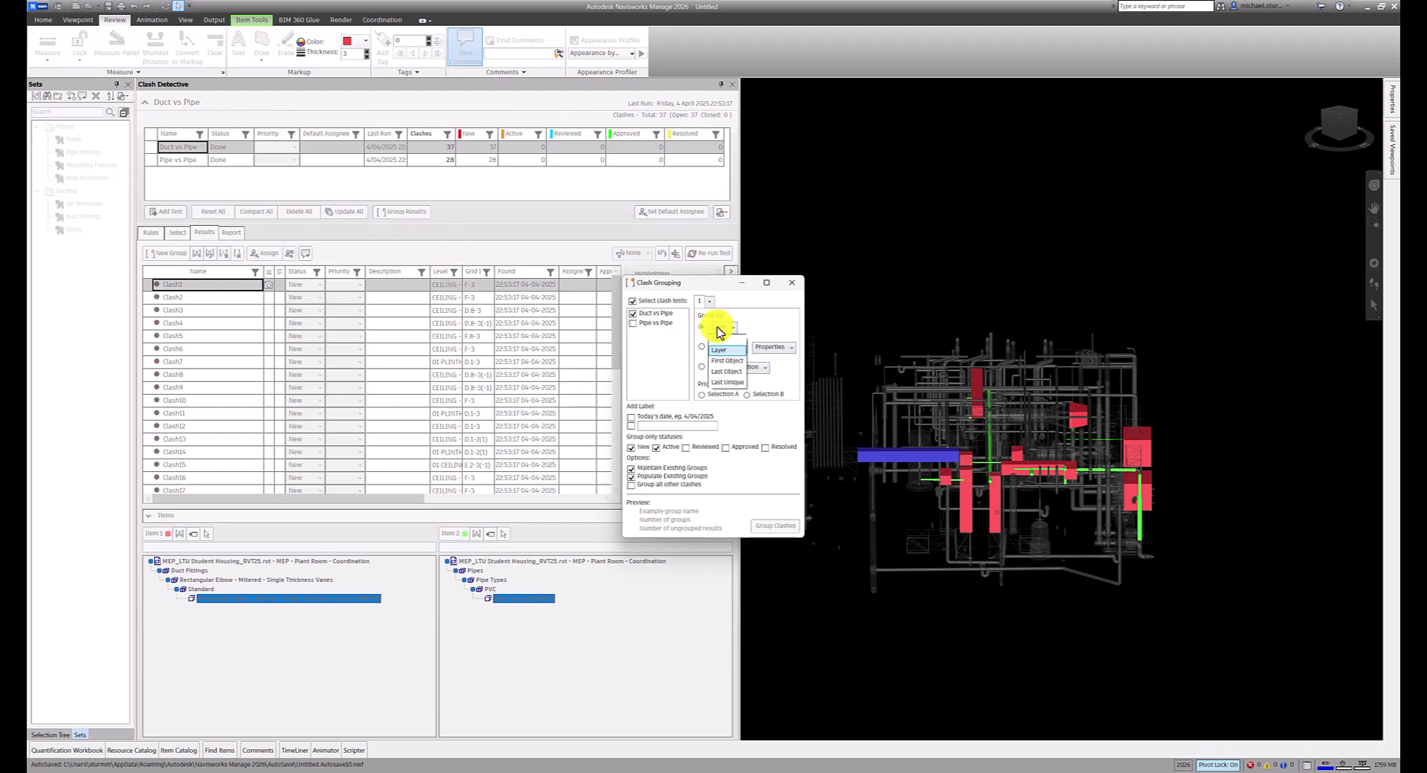
left_click(721, 327)
left_click(727, 356)
left_click(705, 395)
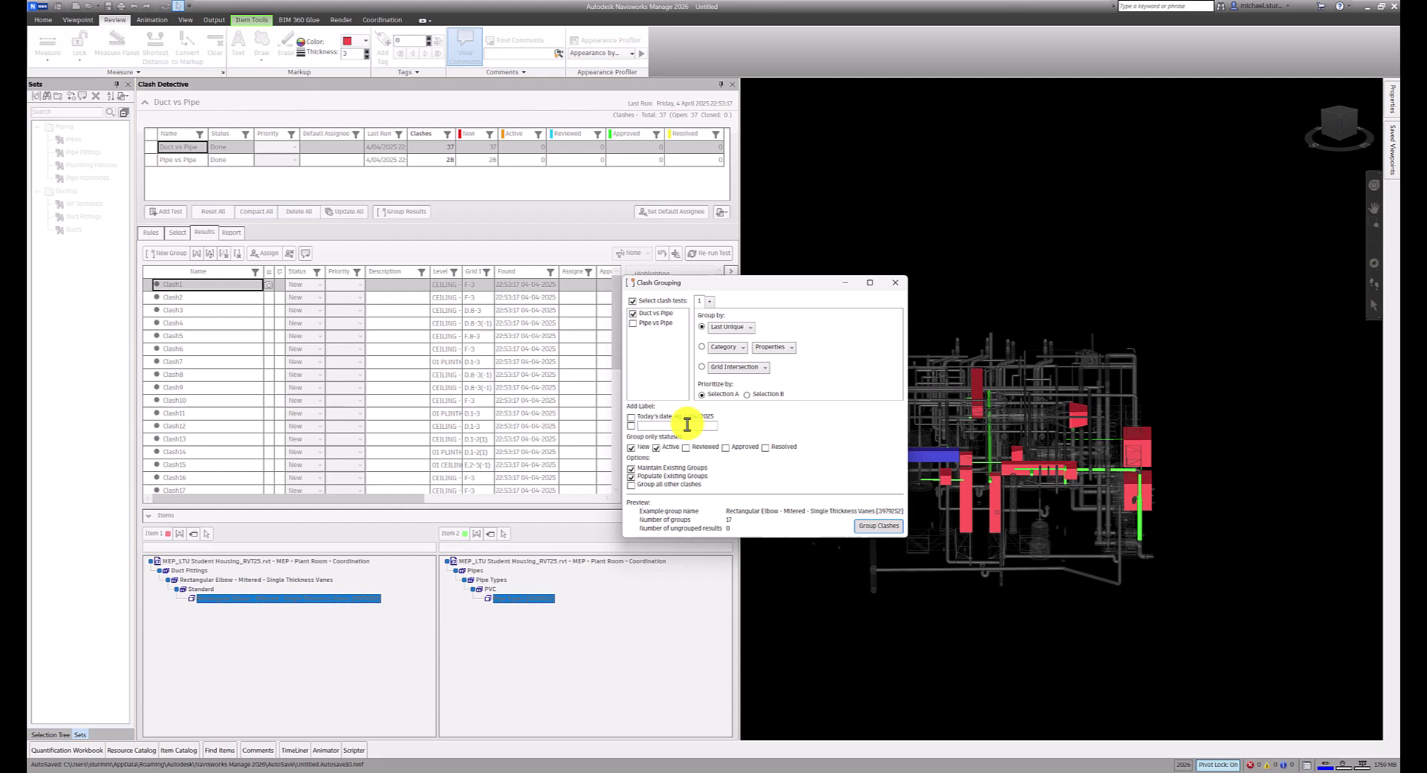
Group the Duct vs Pipe clashes into 17 results, then group the Pipe vs Pipe clashes.
left_click(879, 526)
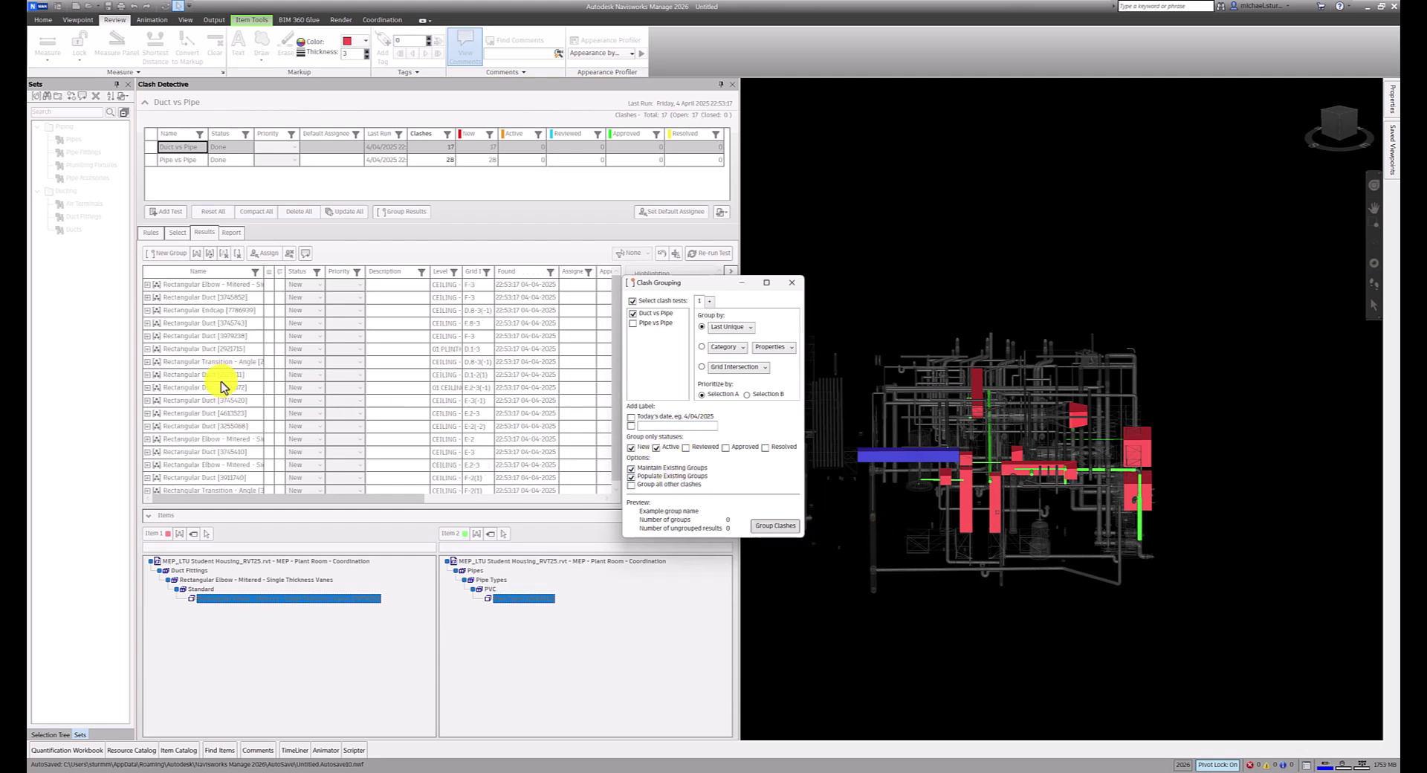
left_click(633, 323)
left_click(632, 313)
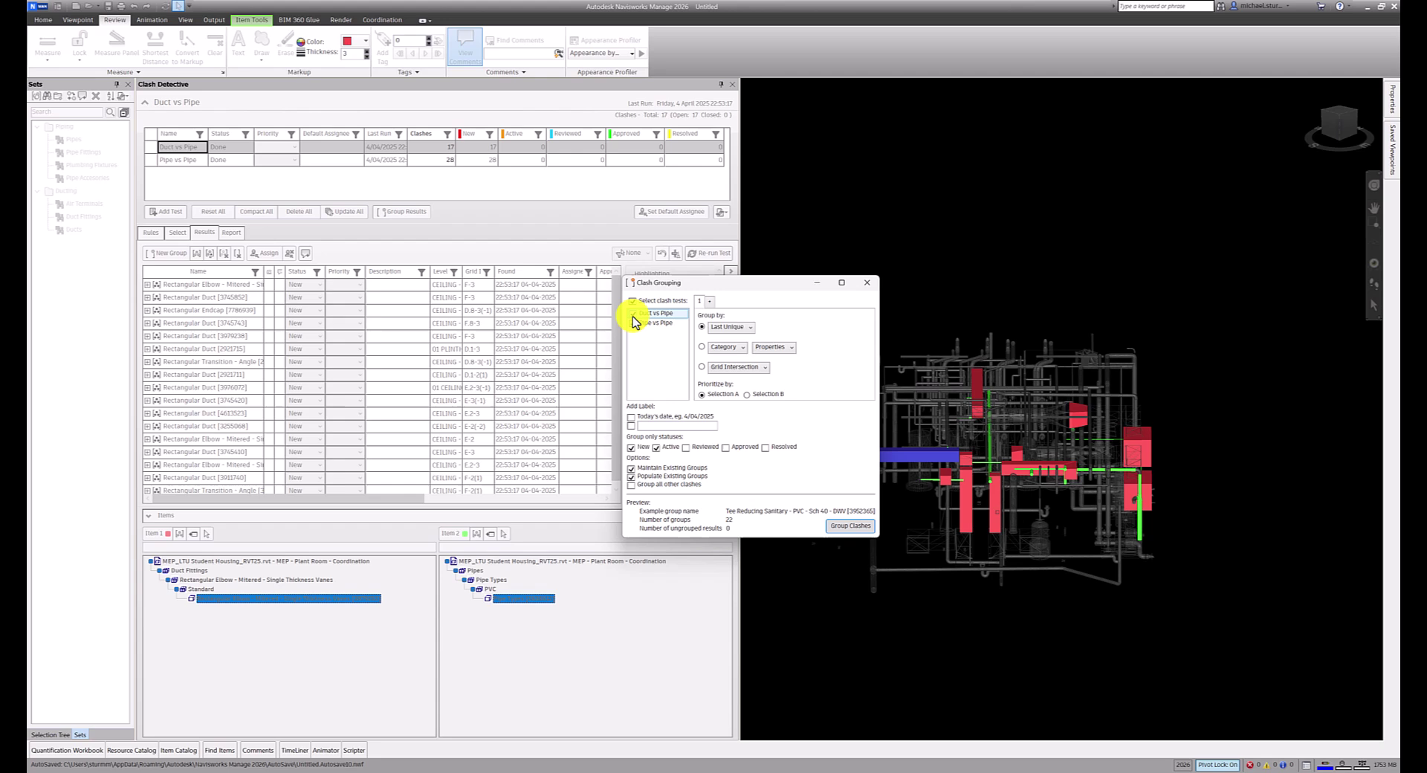
left_click(851, 525)
left_click(791, 284)
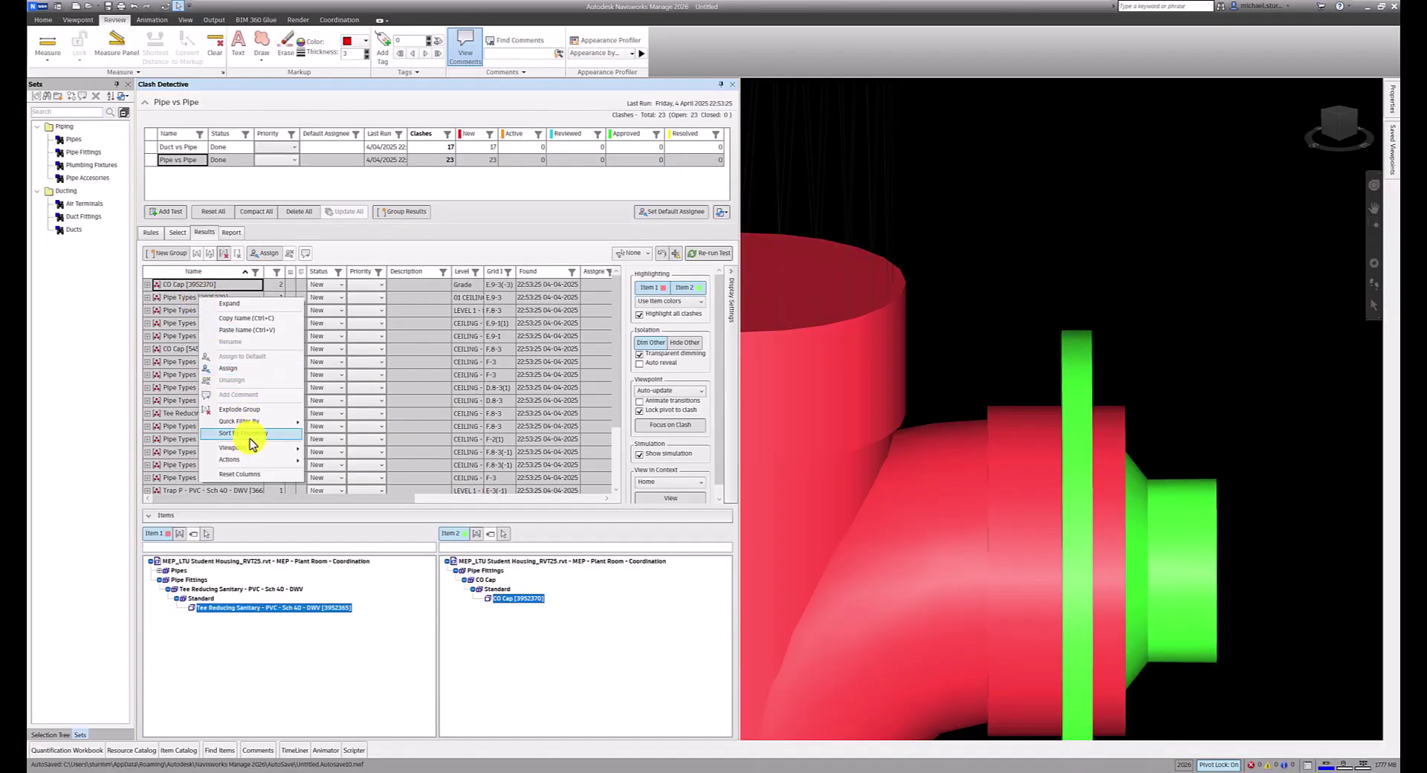
Start issues for the 23 Pipe vs Pipe clashes using the Plumbing/Hydraulics template.
left_click(316, 465)
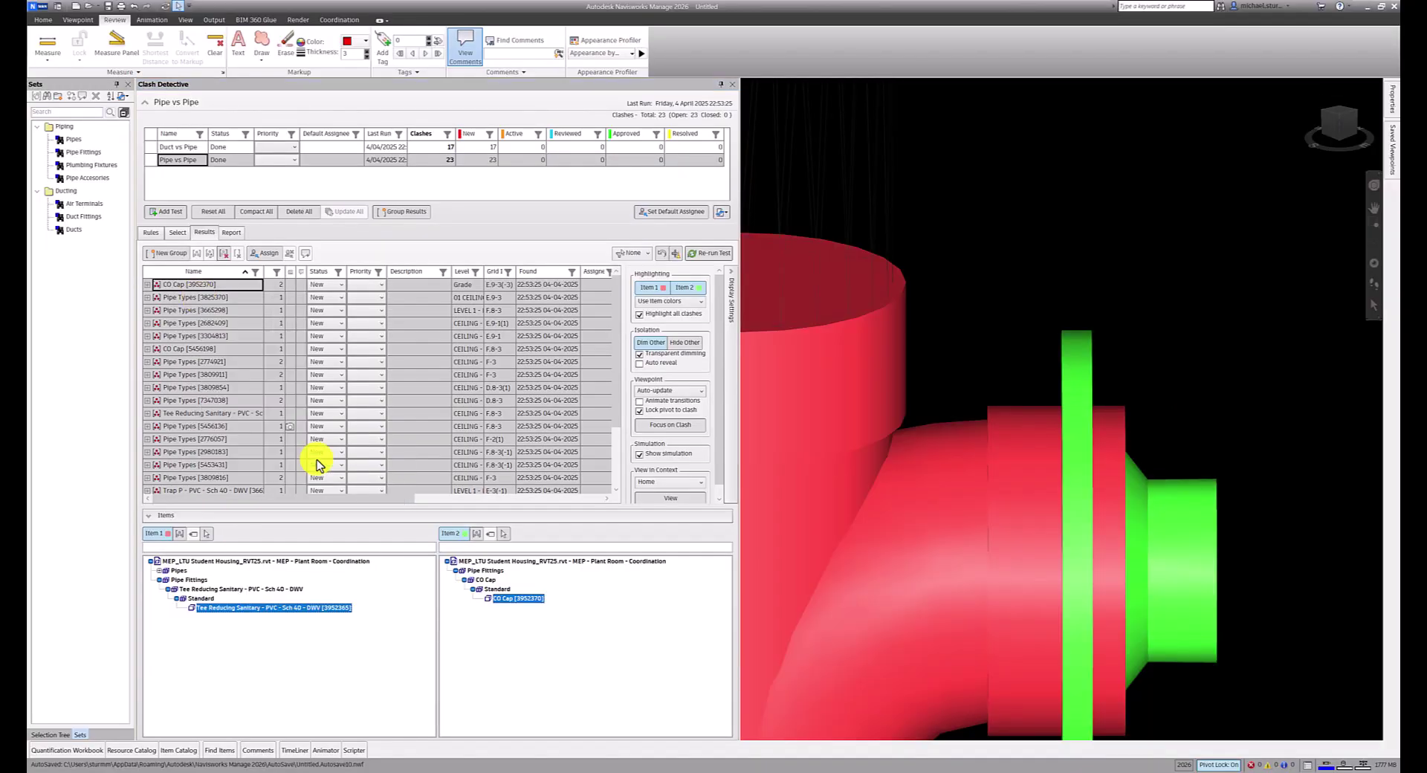
left_click(782, 419)
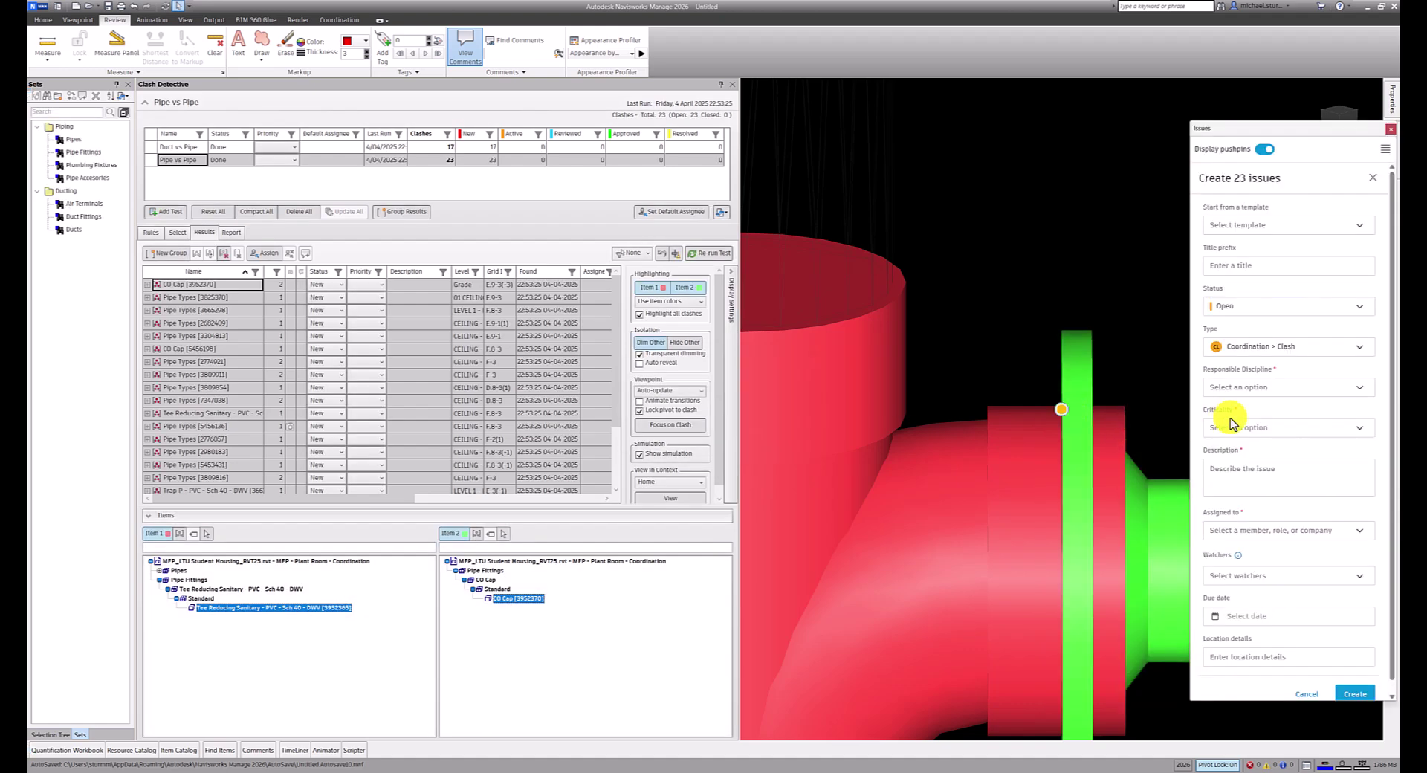
left_click(1312, 229)
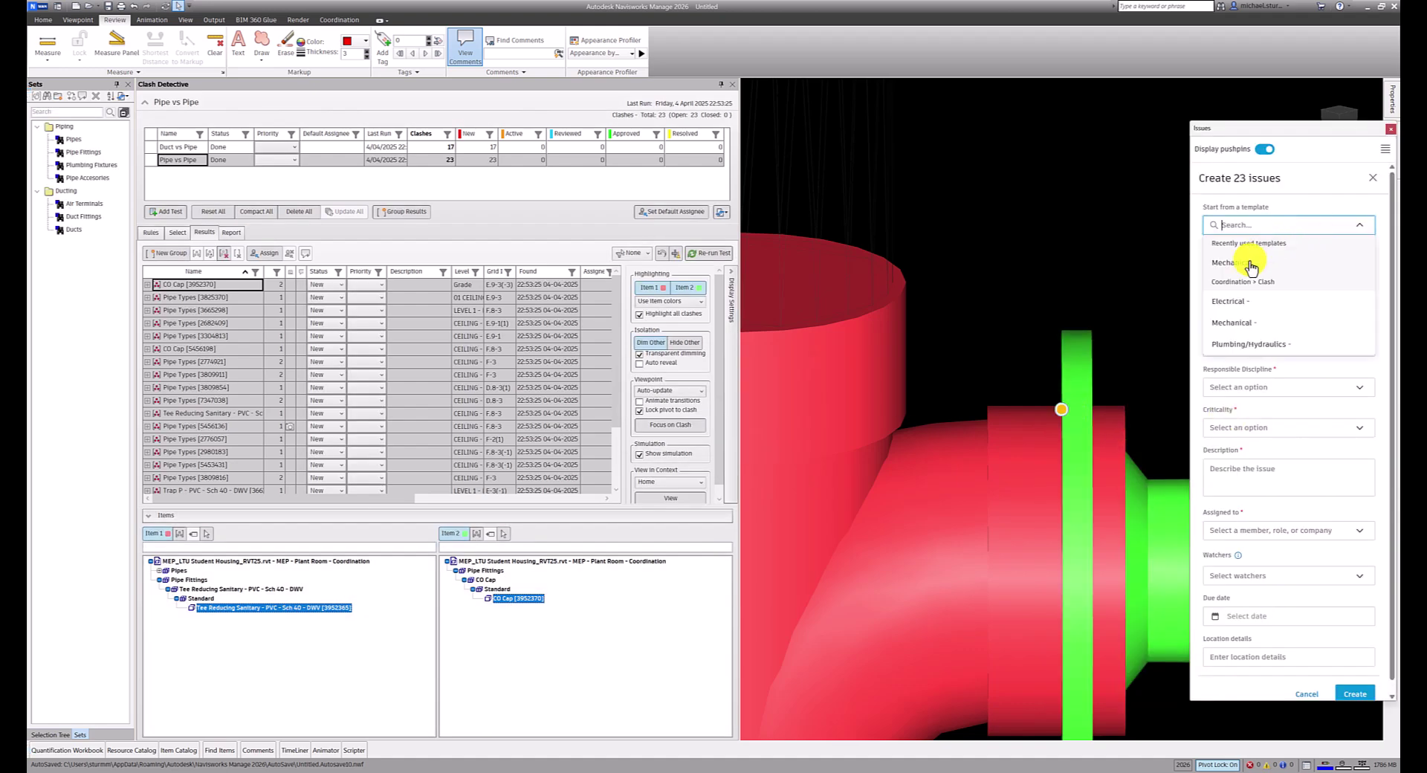
left_click(1258, 344)
Describe the issues as 'Clashes from Navisworks', assign them to Project Engineer, and create them.
left_click(1223, 487)
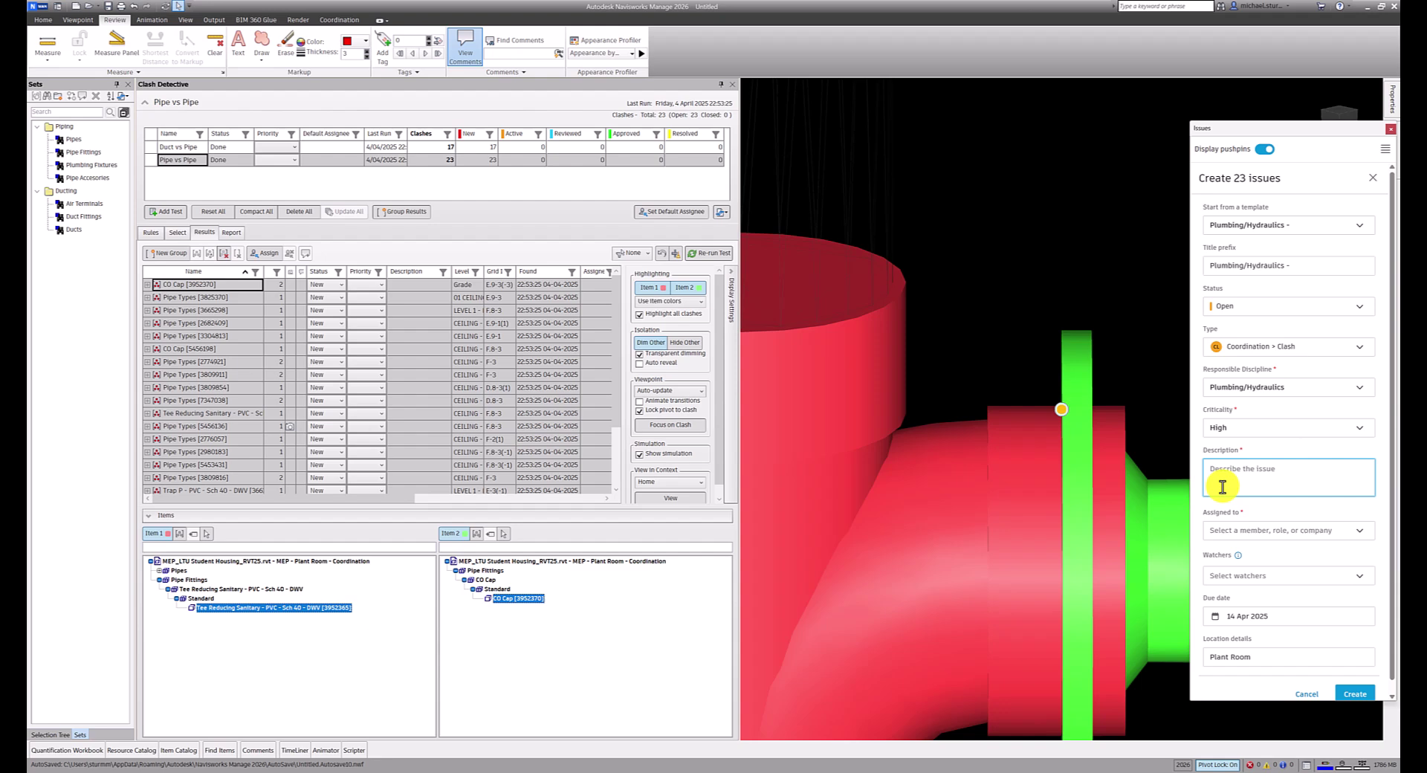
left_click(1329, 531)
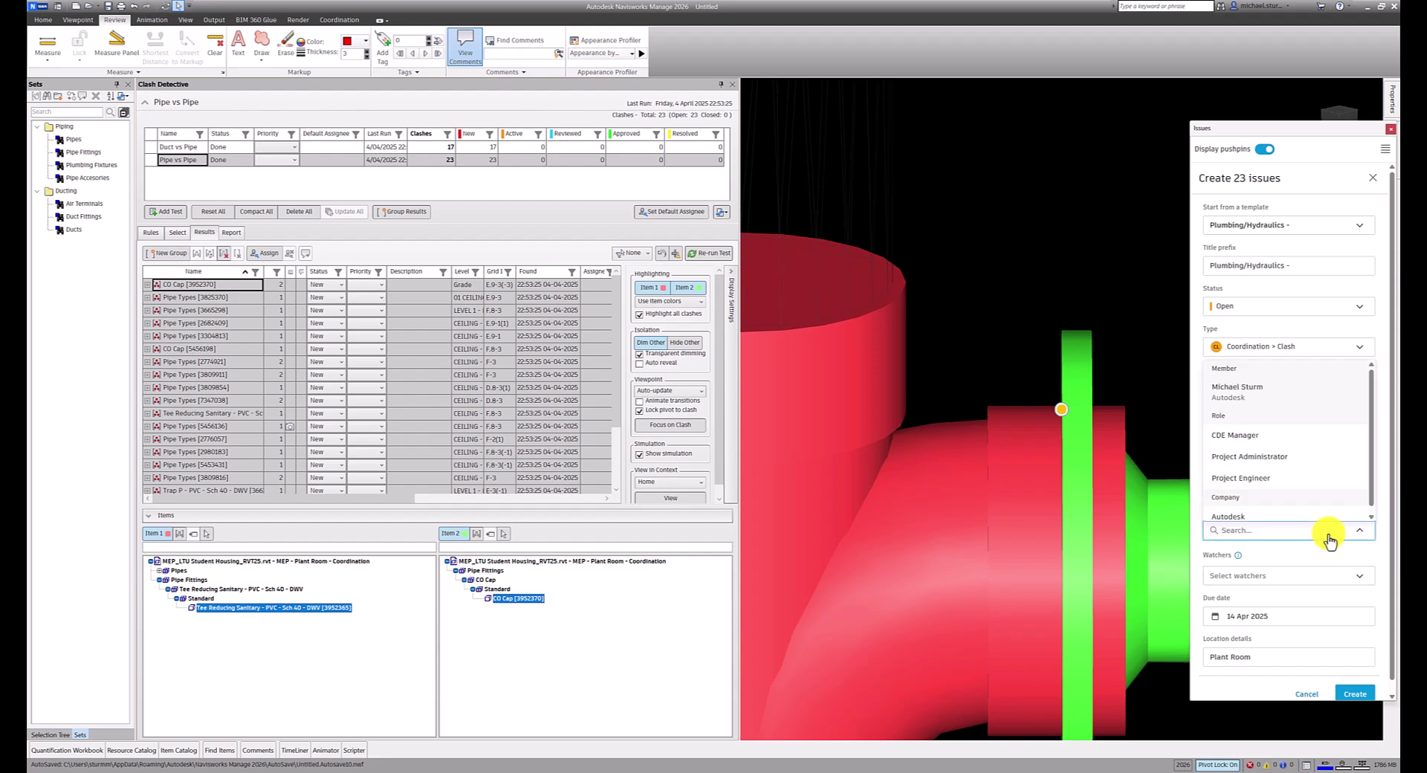
left_click(1238, 391)
scroll(1278, 520, "down", 1)
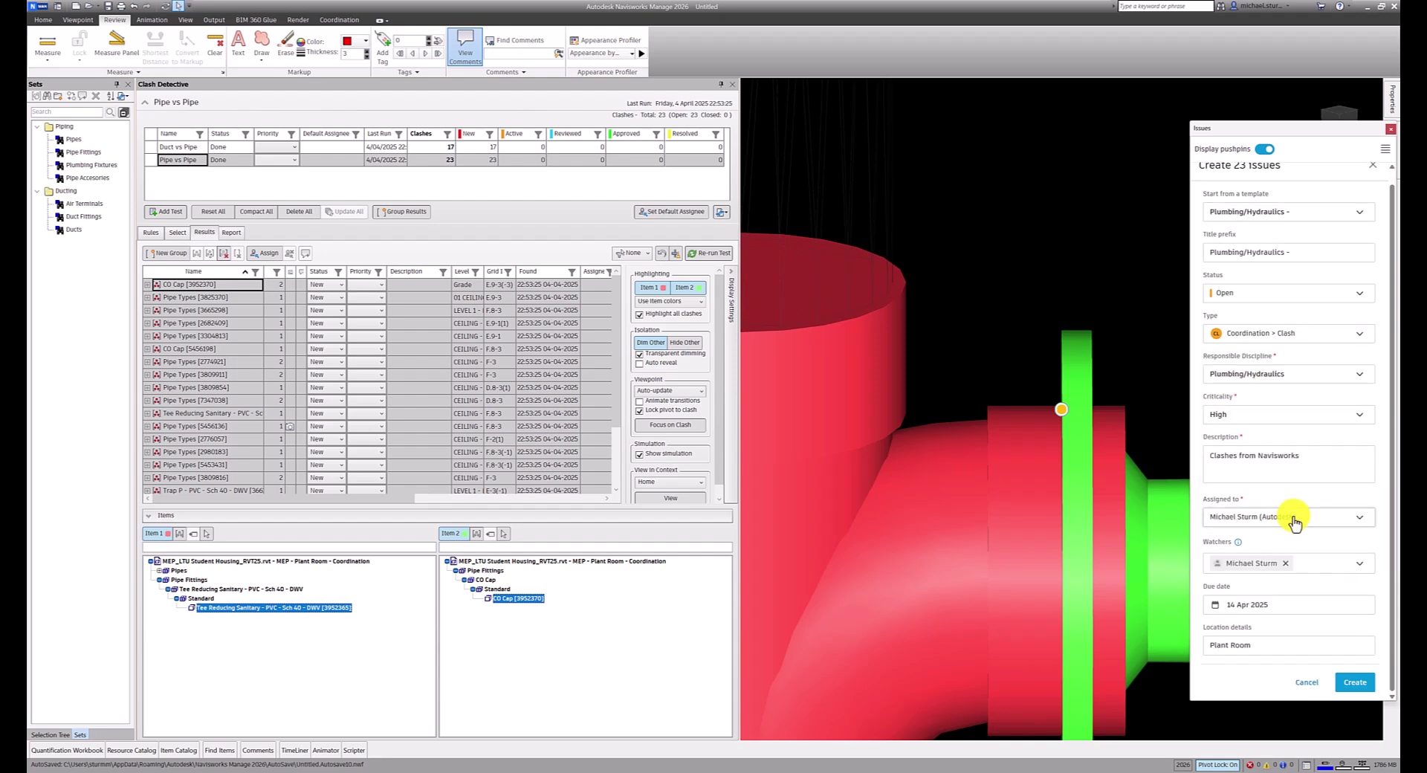
left_click(1344, 519)
type("project")
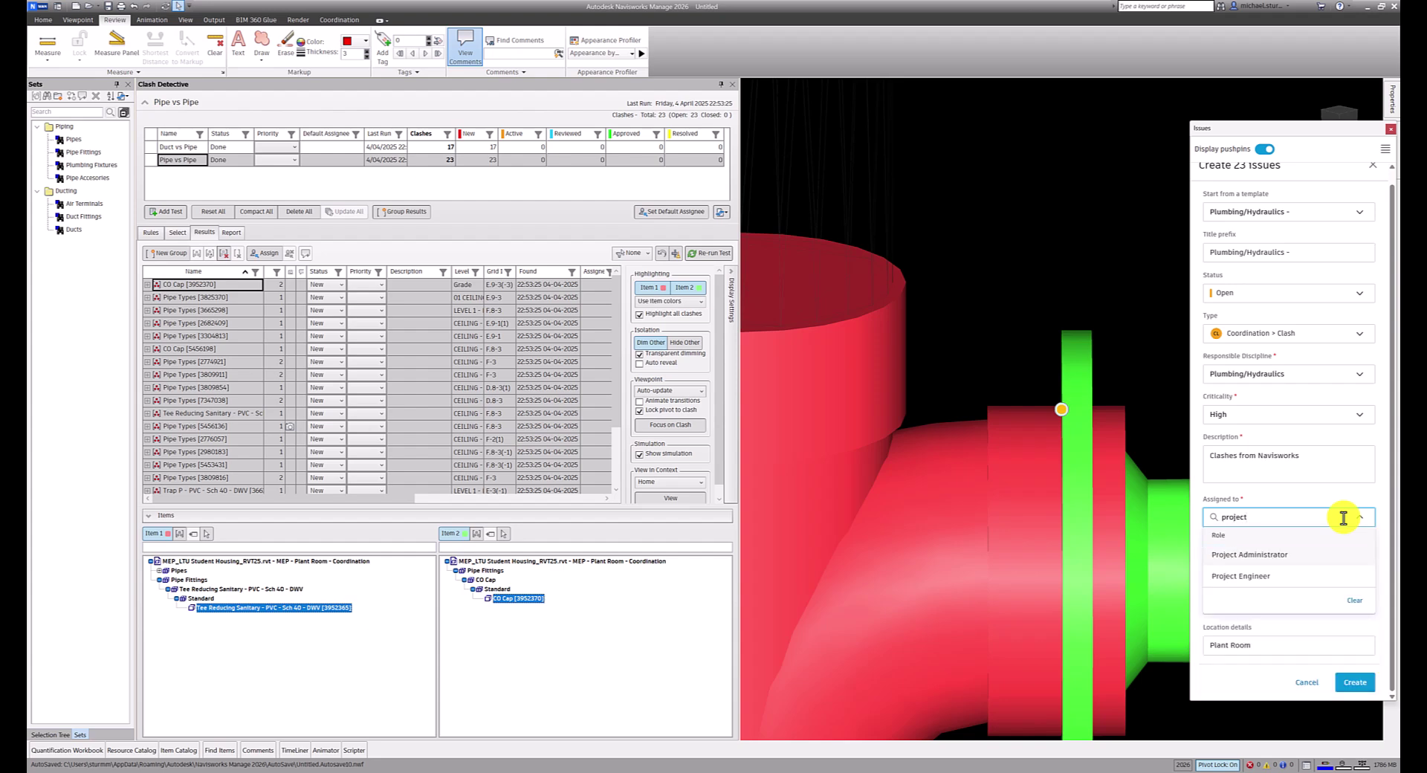
left_click(1264, 576)
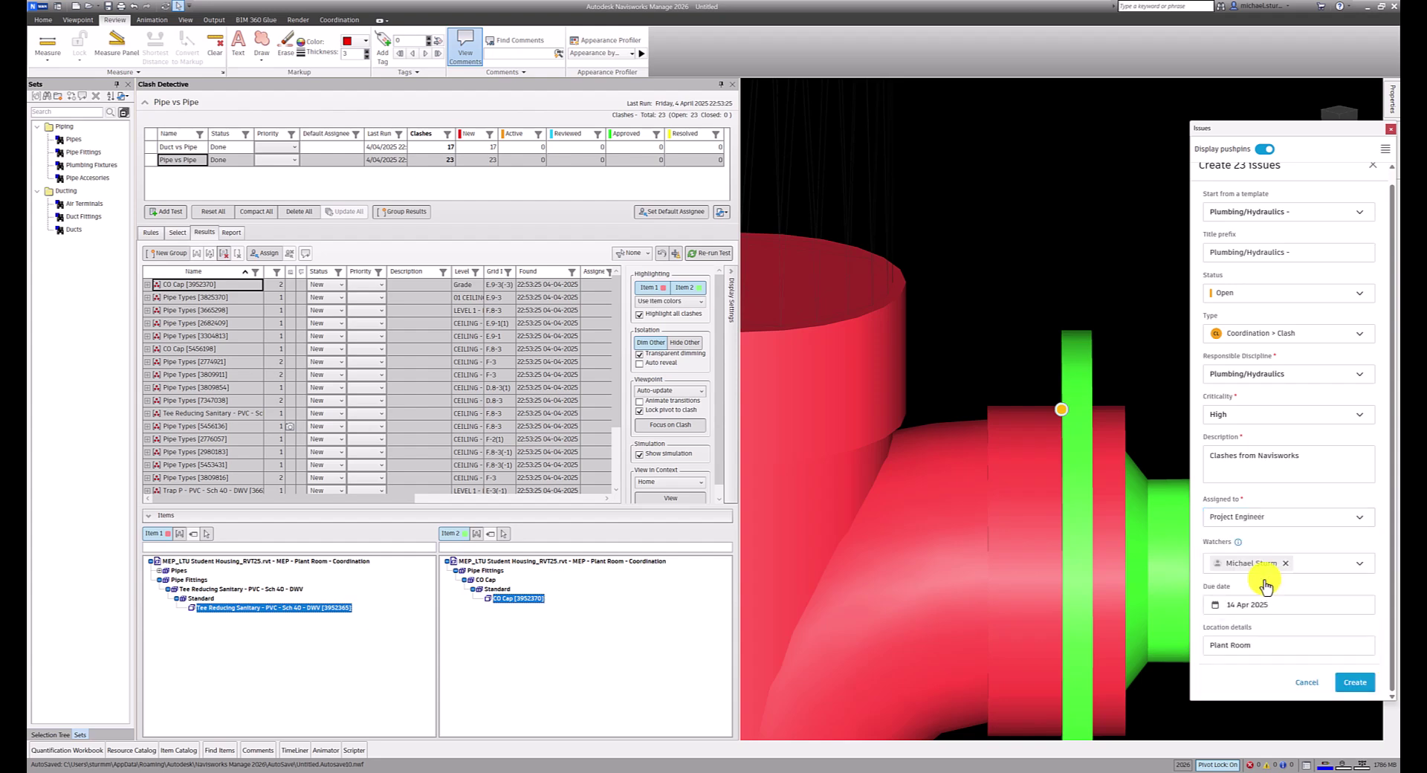
left_click(1345, 683)
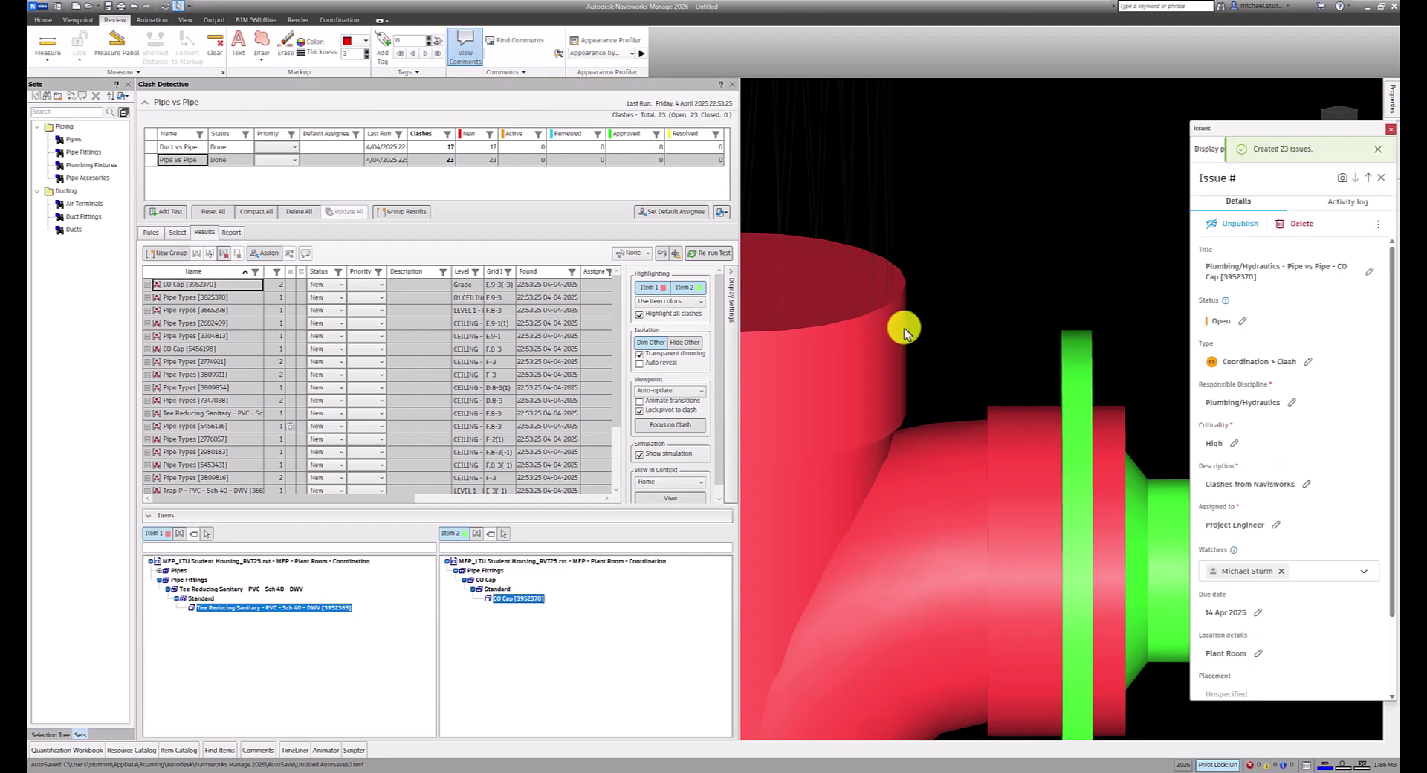
Start issues for the 17 Duct vs Pipe clashes using the Mechanical template.
left_click(188, 147)
left_click(207, 312)
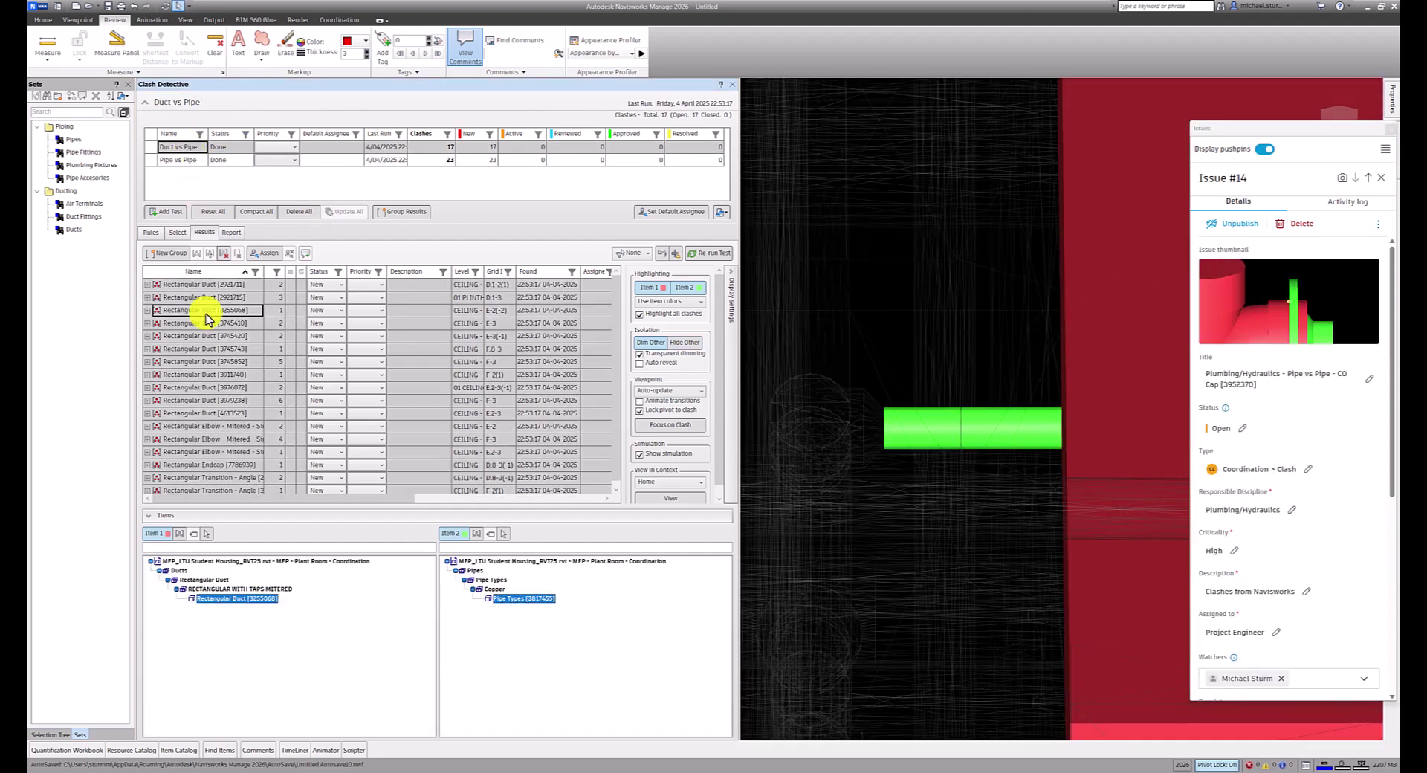
right_click(207, 318)
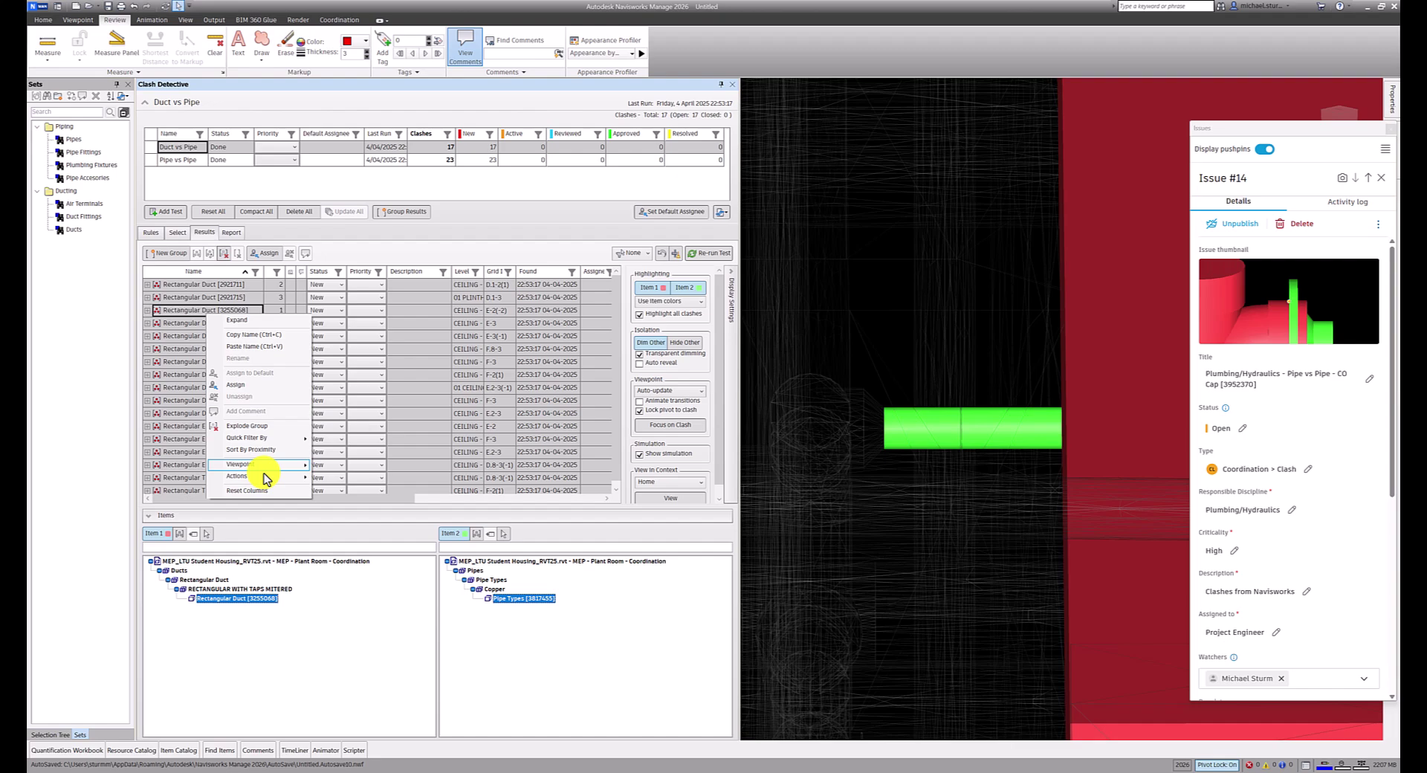
mouse_move(262, 476)
left_click(349, 476)
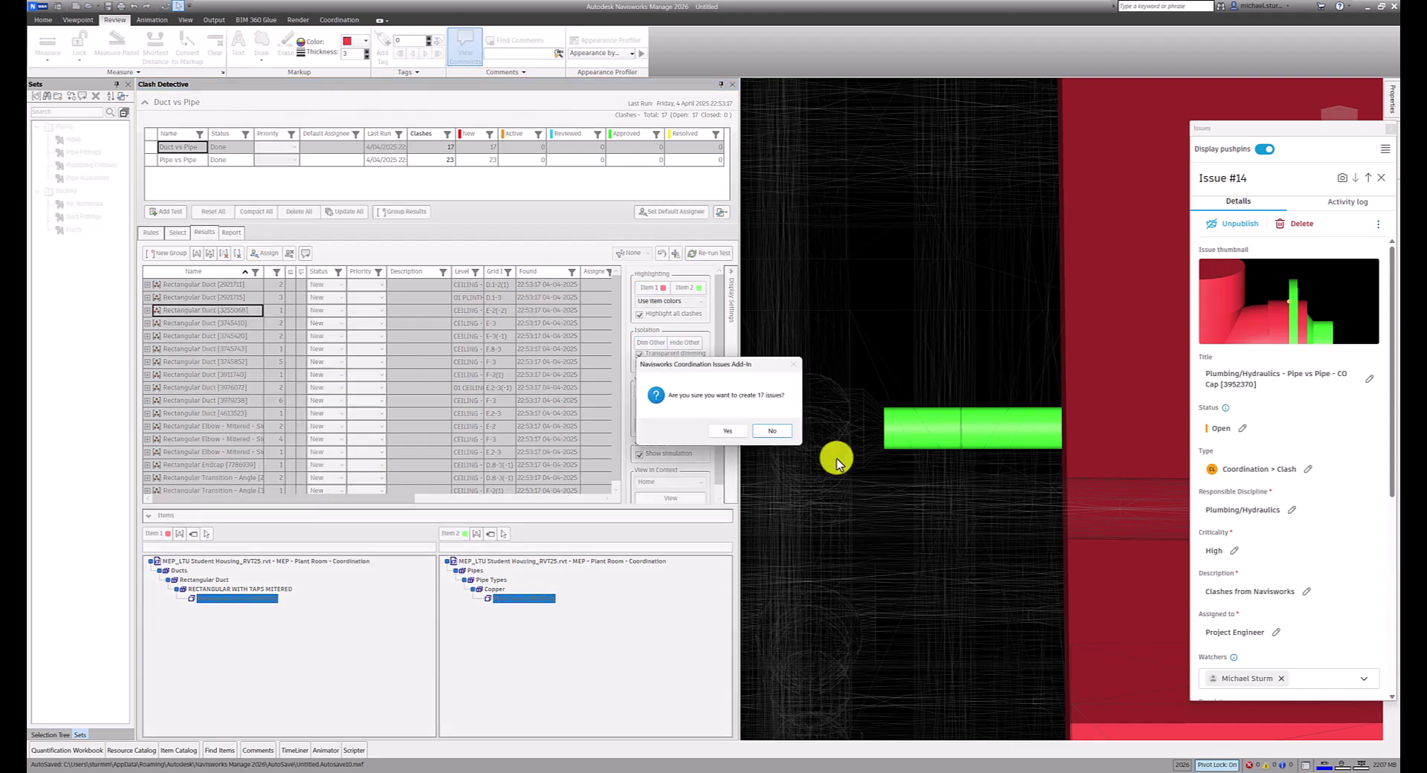
left_click(731, 435)
left_click(1256, 226)
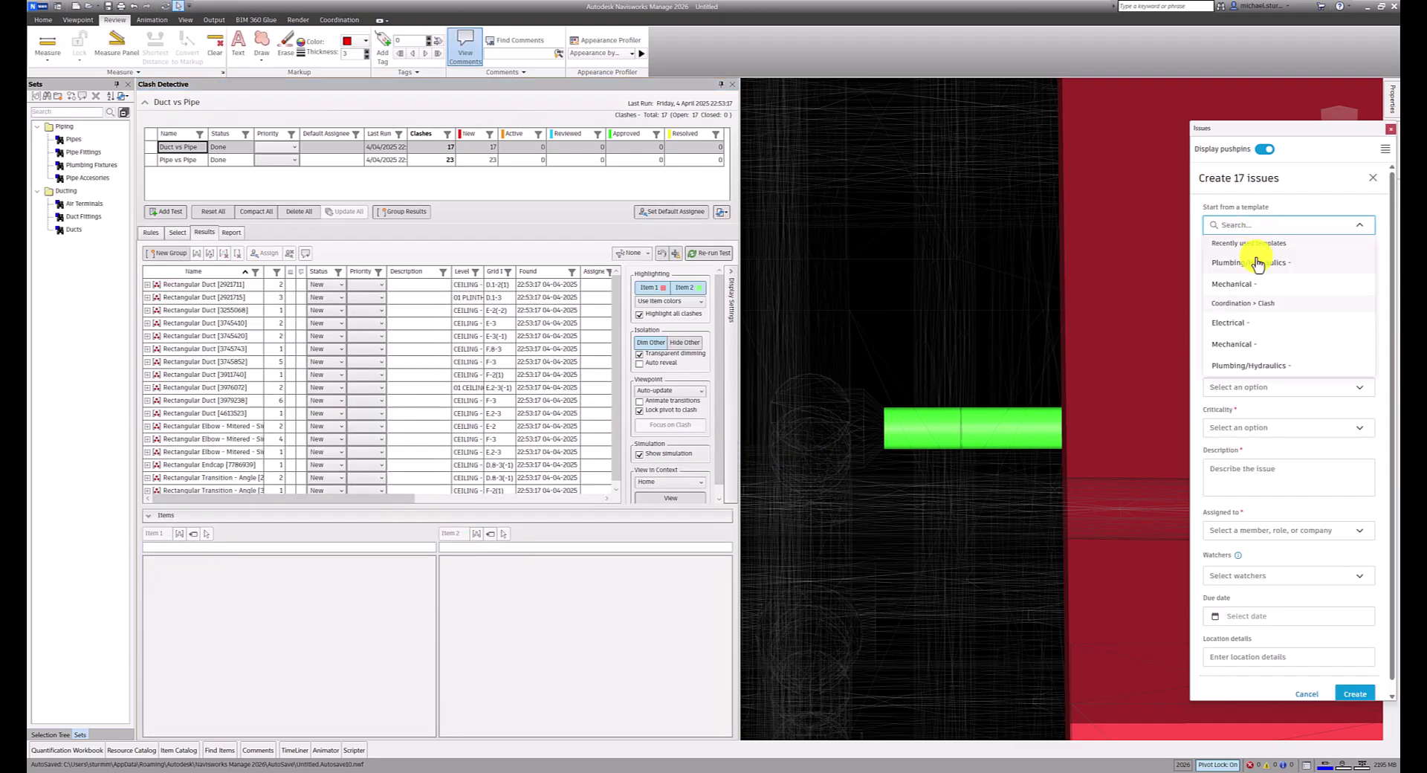
left_click(1259, 277)
Add a description, assign to Project Engineer, create the 17 issues, and view Issue #37.
left_click(1263, 470)
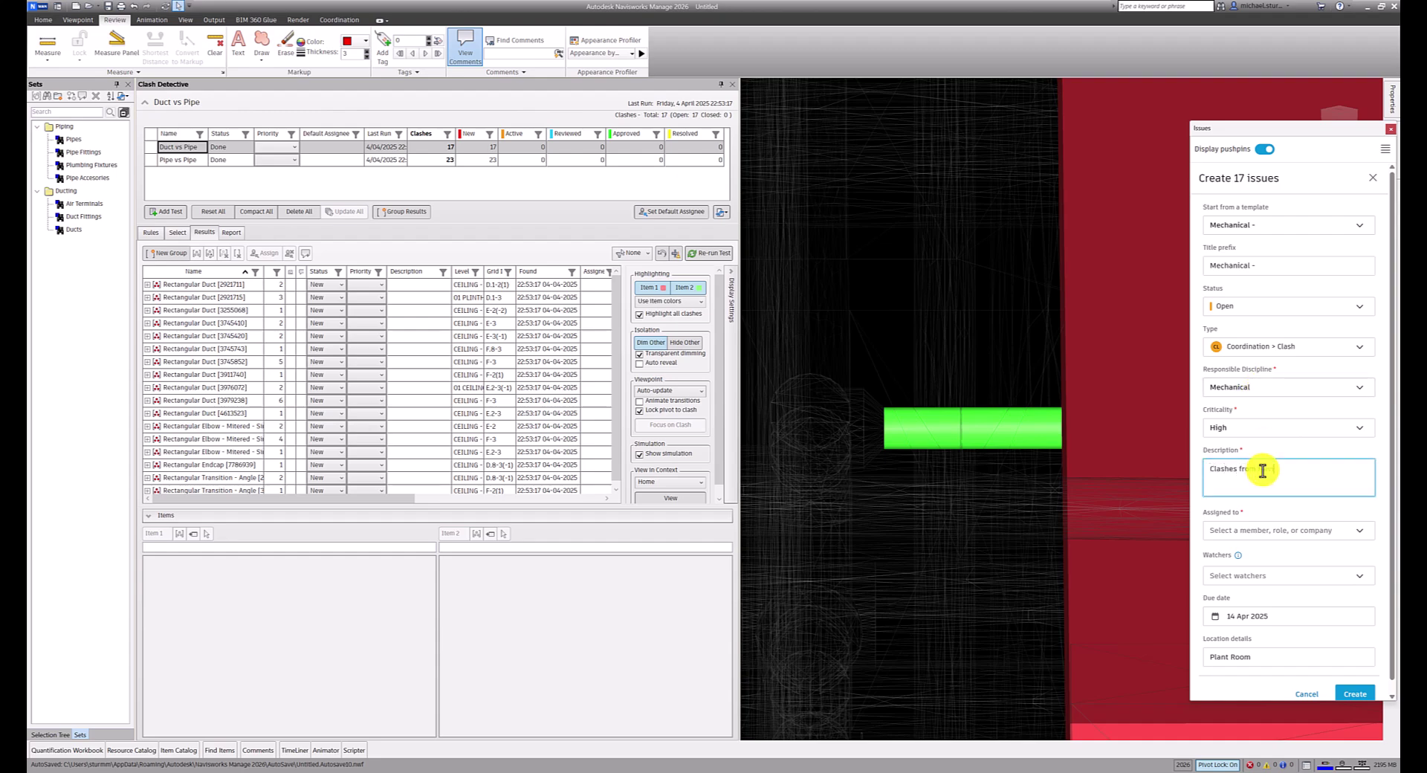
scroll(1263, 470, "down", 1)
left_click(1270, 514)
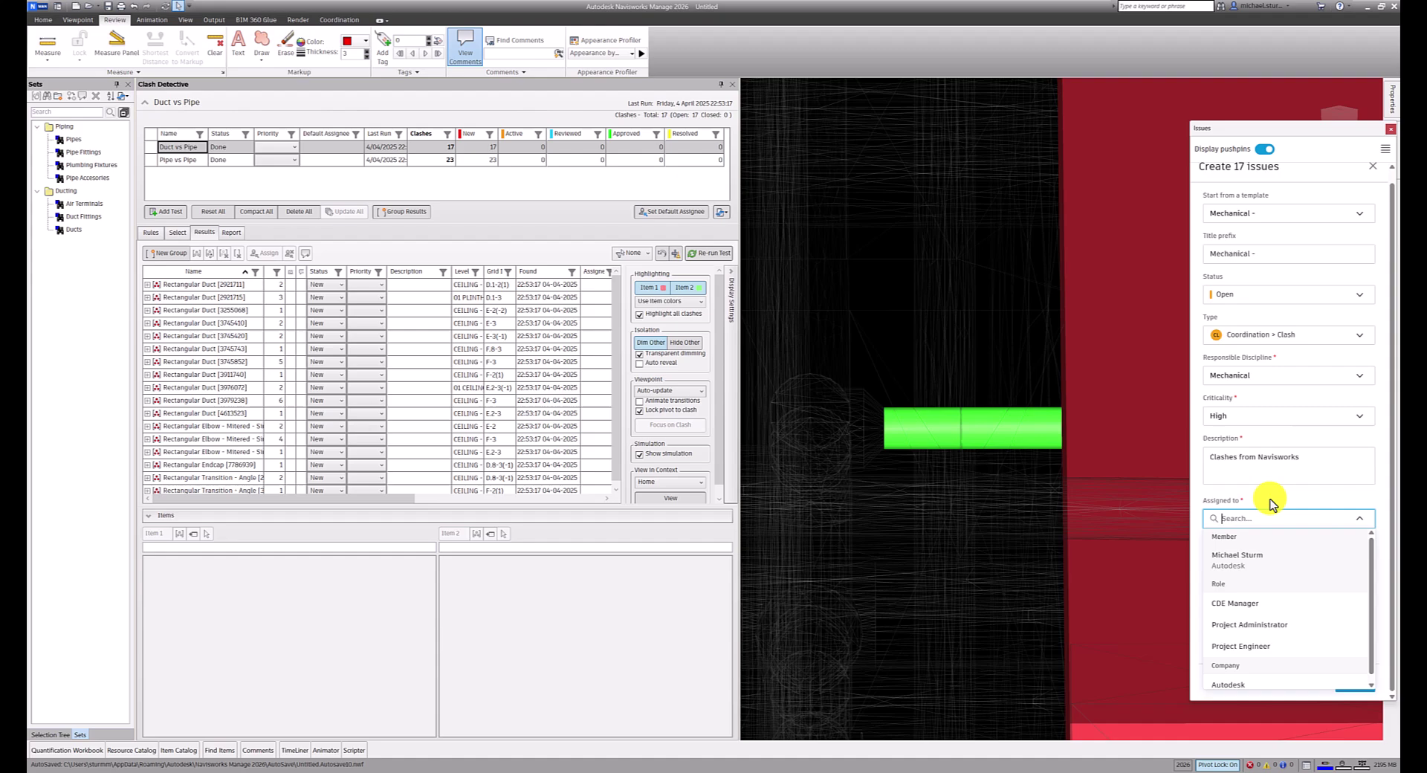
type("engin")
left_click(1265, 562)
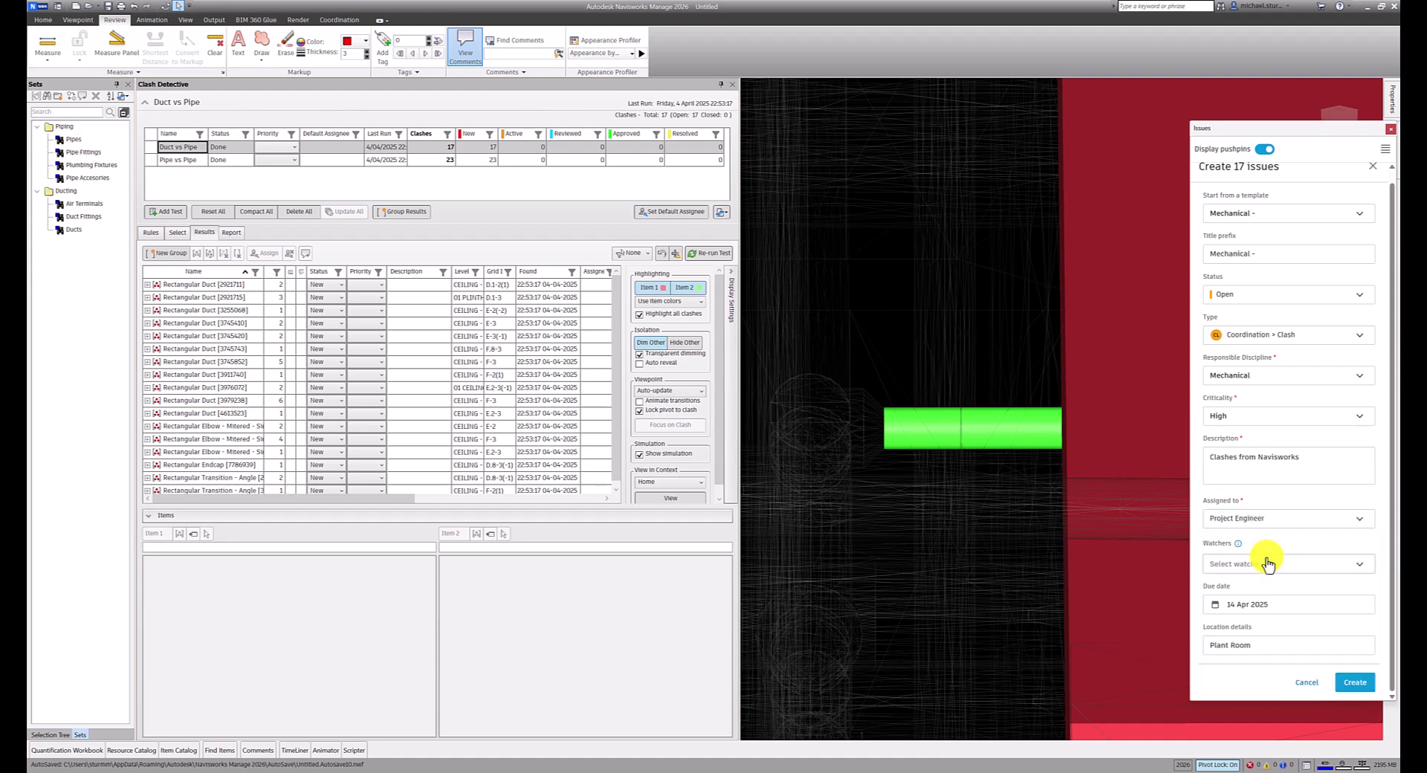
left_click(1343, 684)
left_click(1226, 579)
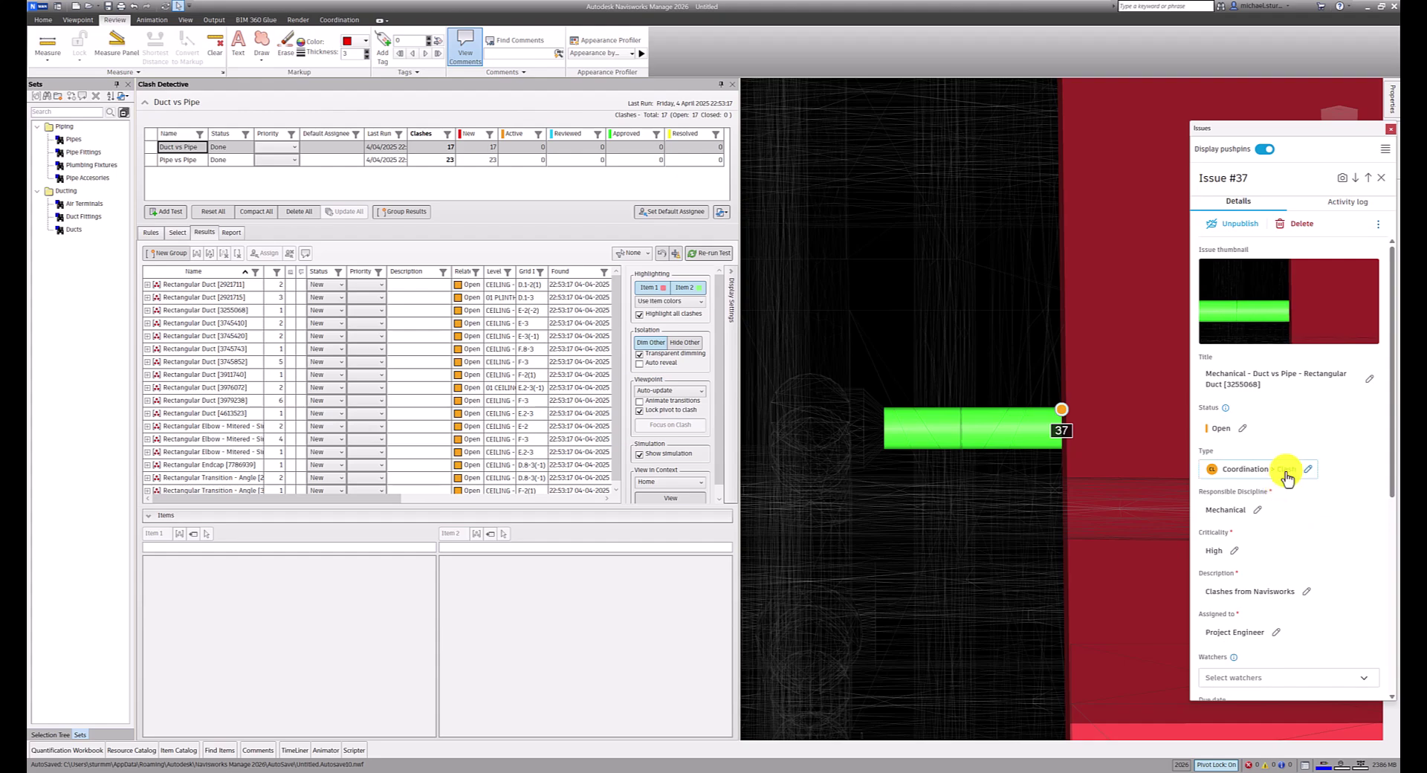
Attach a screenshot of the clash view to Issue #20 as a photo reference.
left_click(1305, 85)
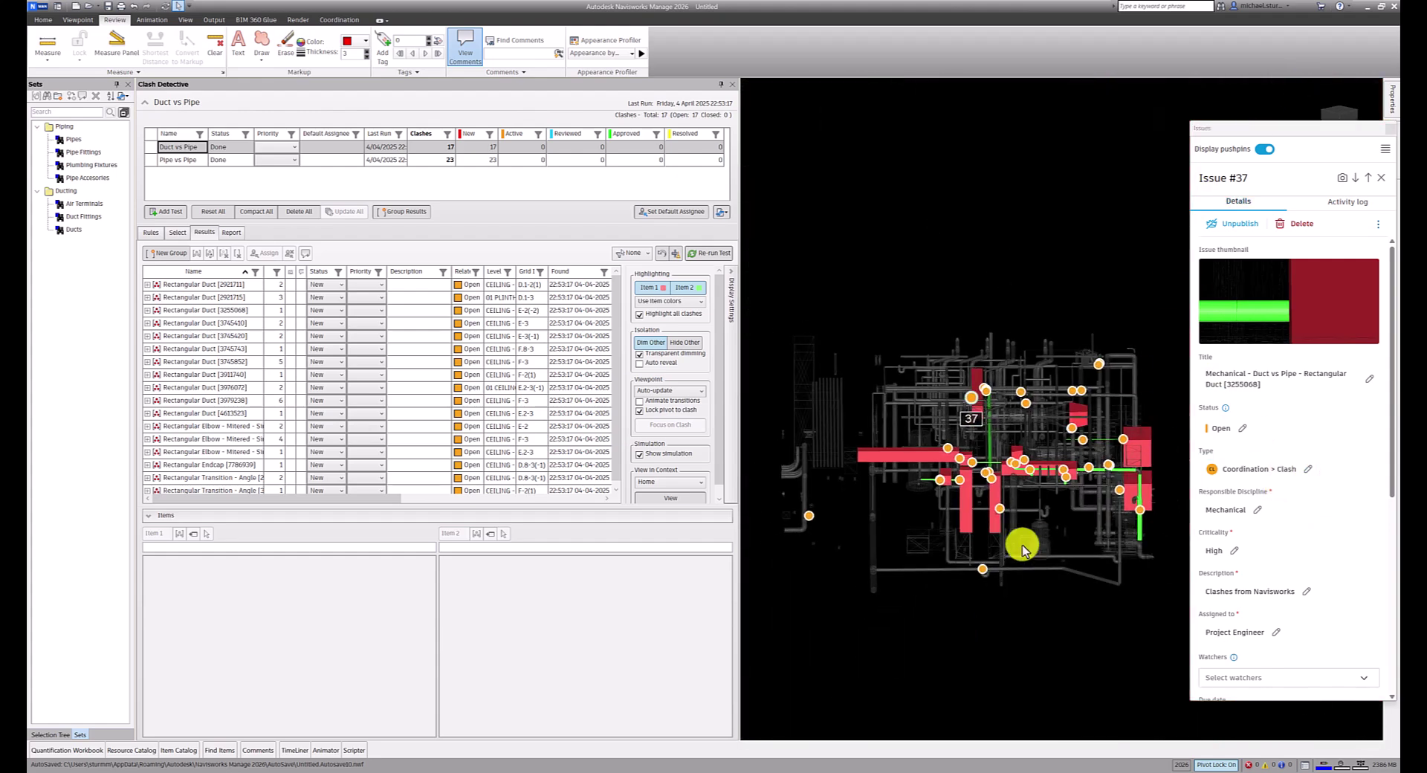
middle_click_drag(1022, 550, 1054, 576, "shift")
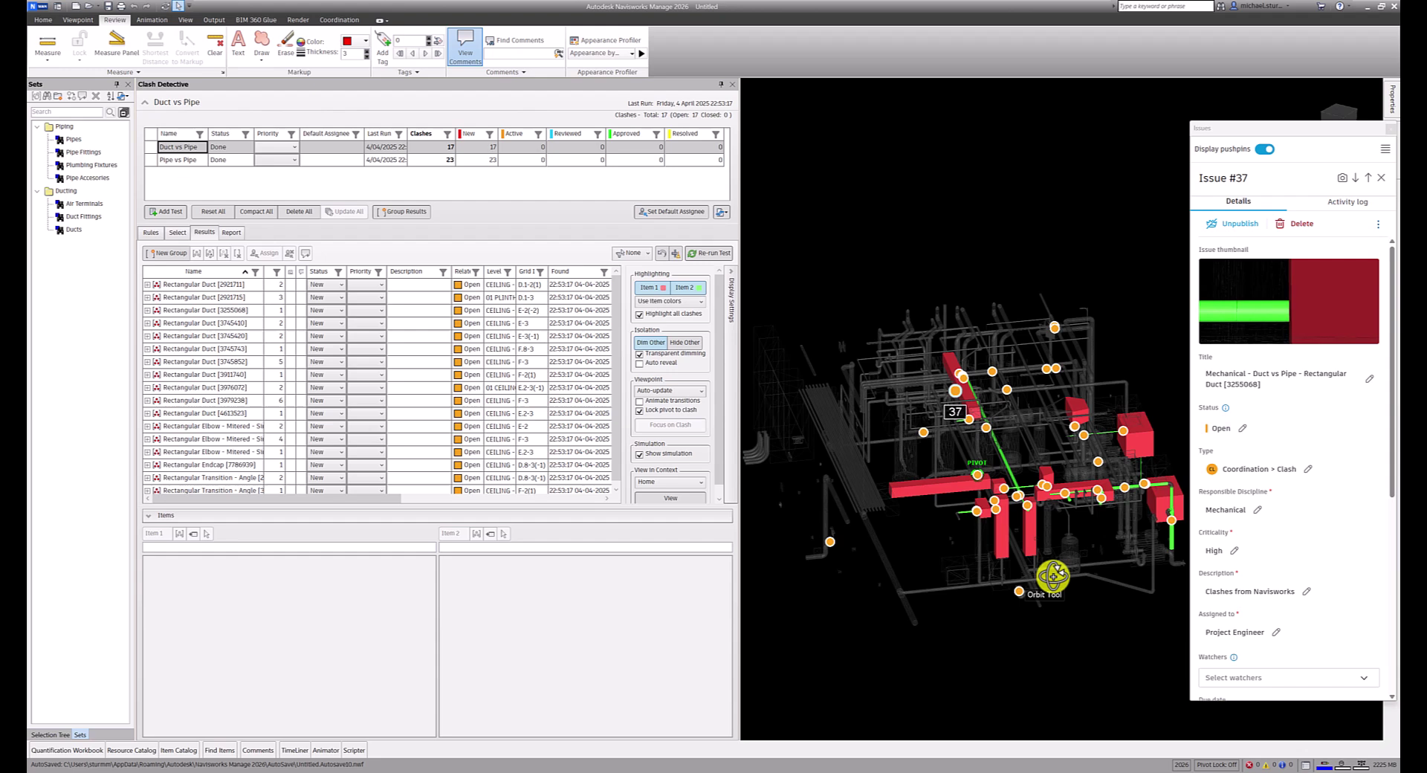
left_click(1018, 495)
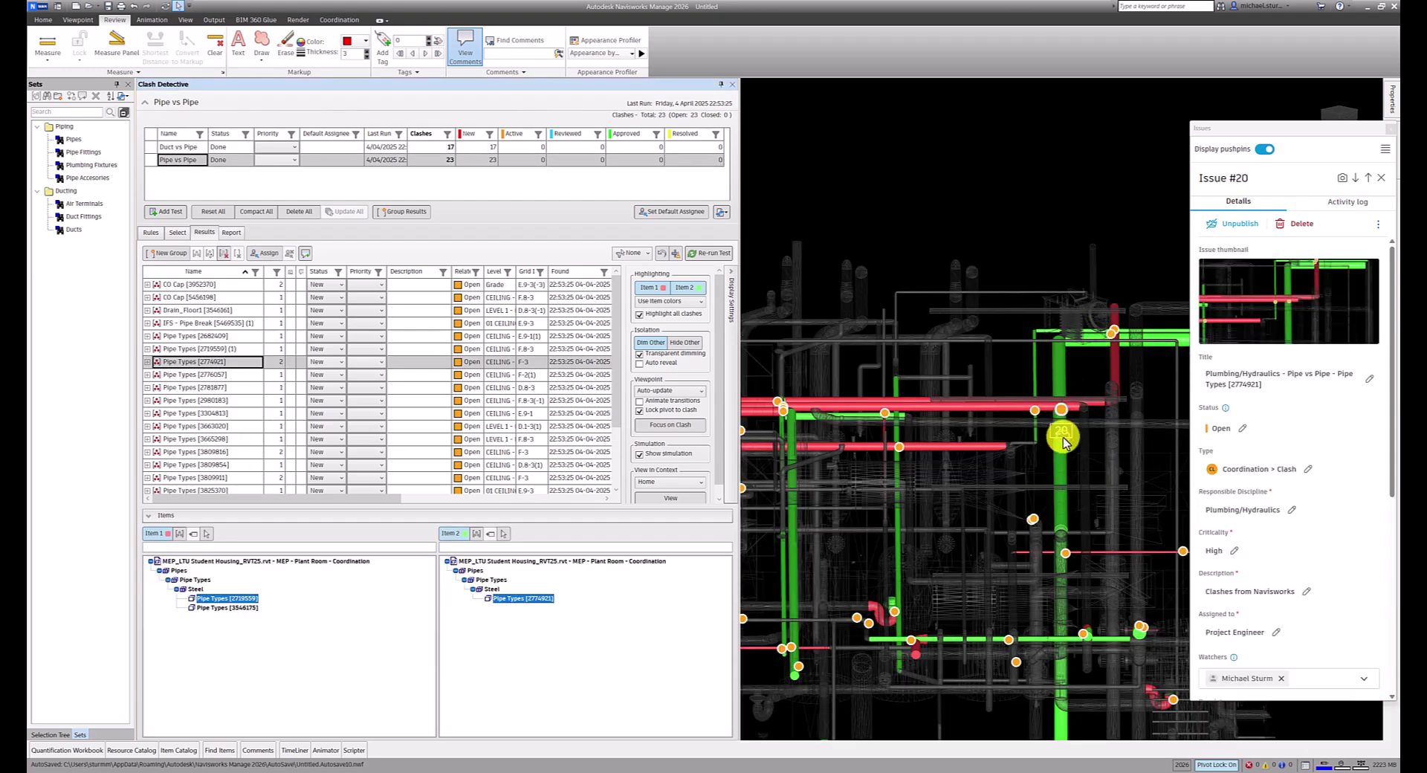
left_click(1332, 211)
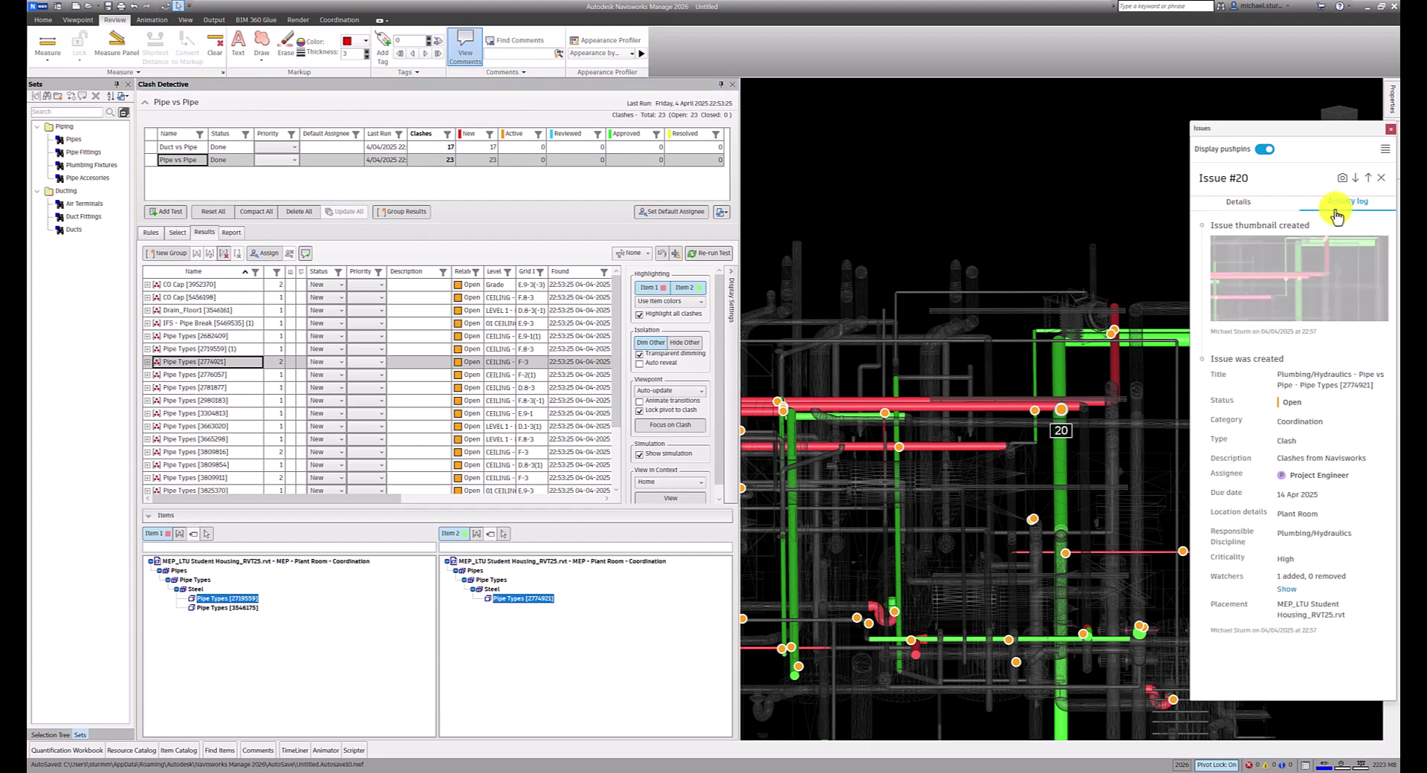
left_click(1341, 178)
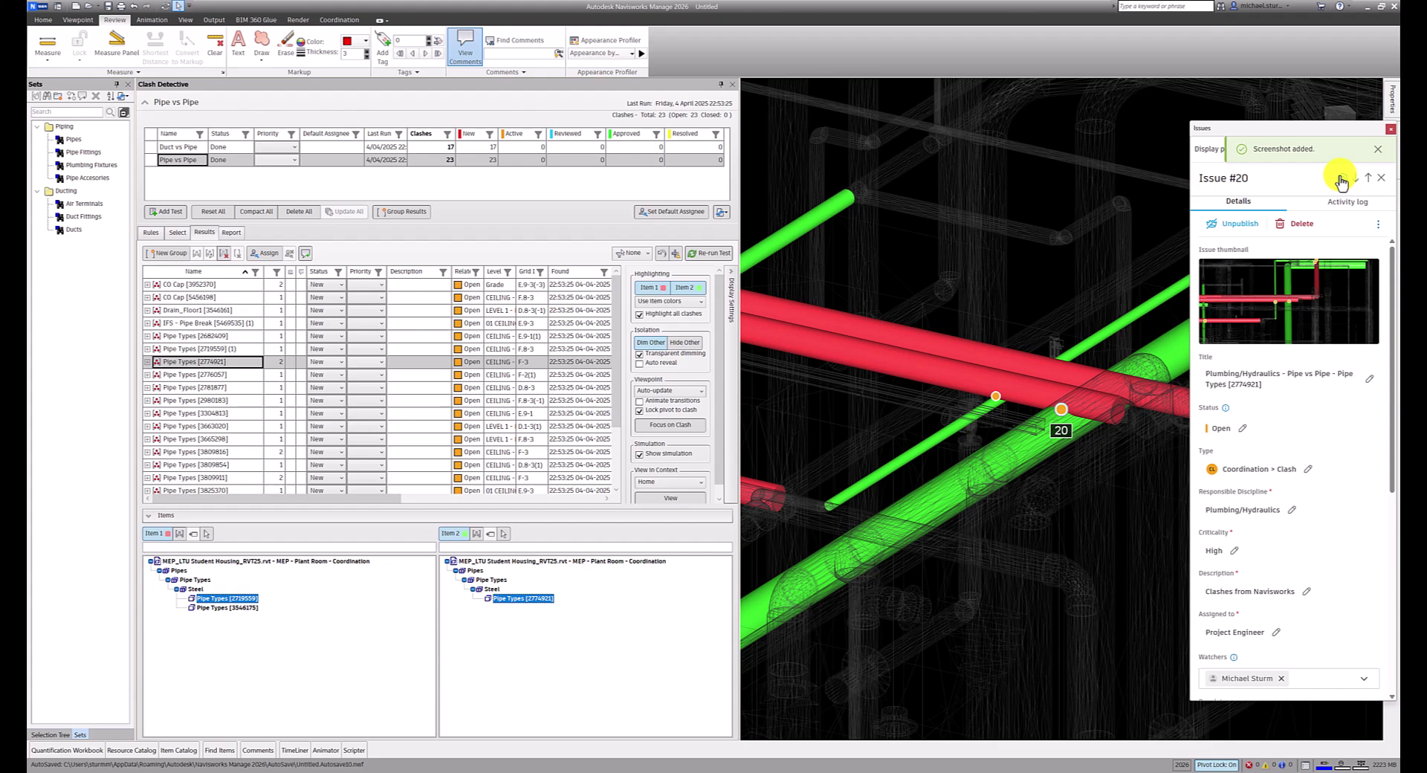
scroll(1305, 471, "down", 6)
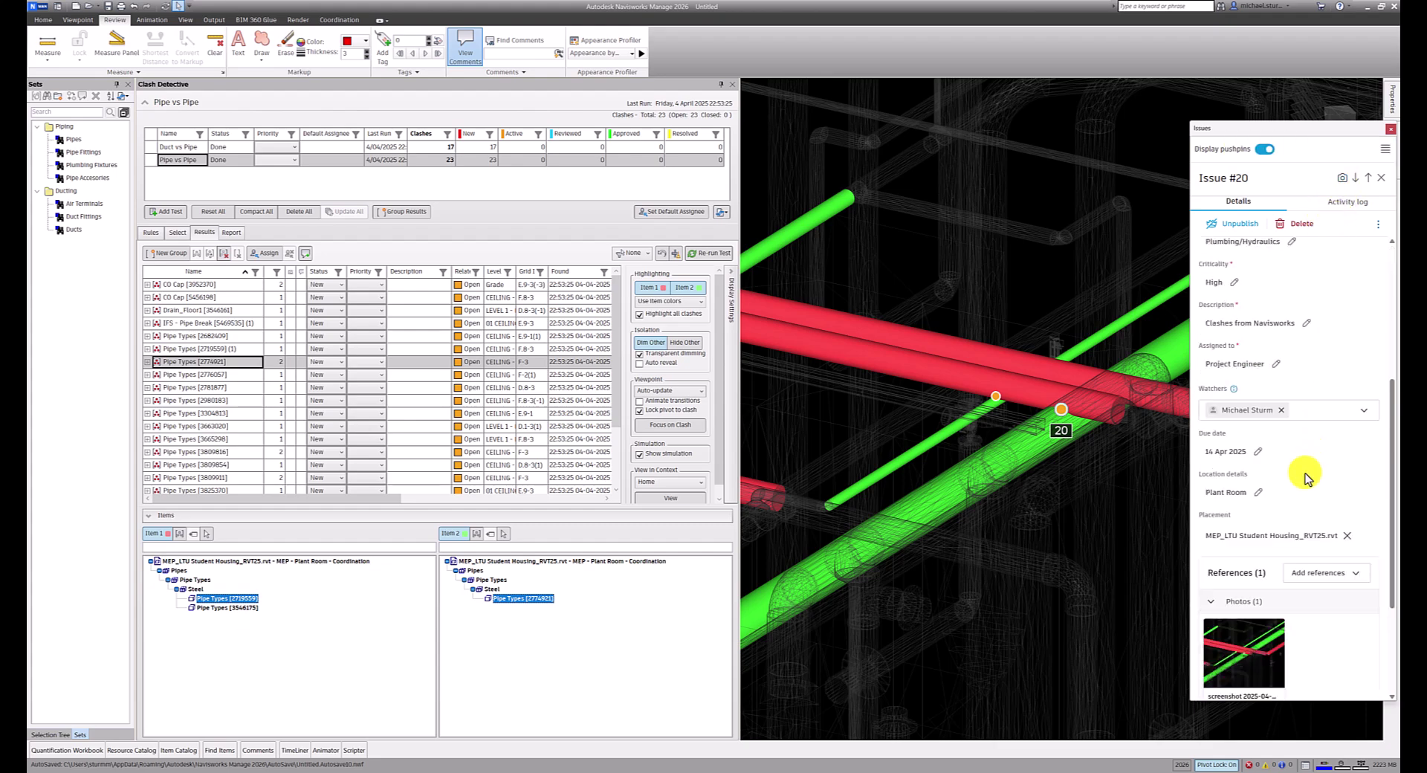
scroll(1256, 509, "up", 6)
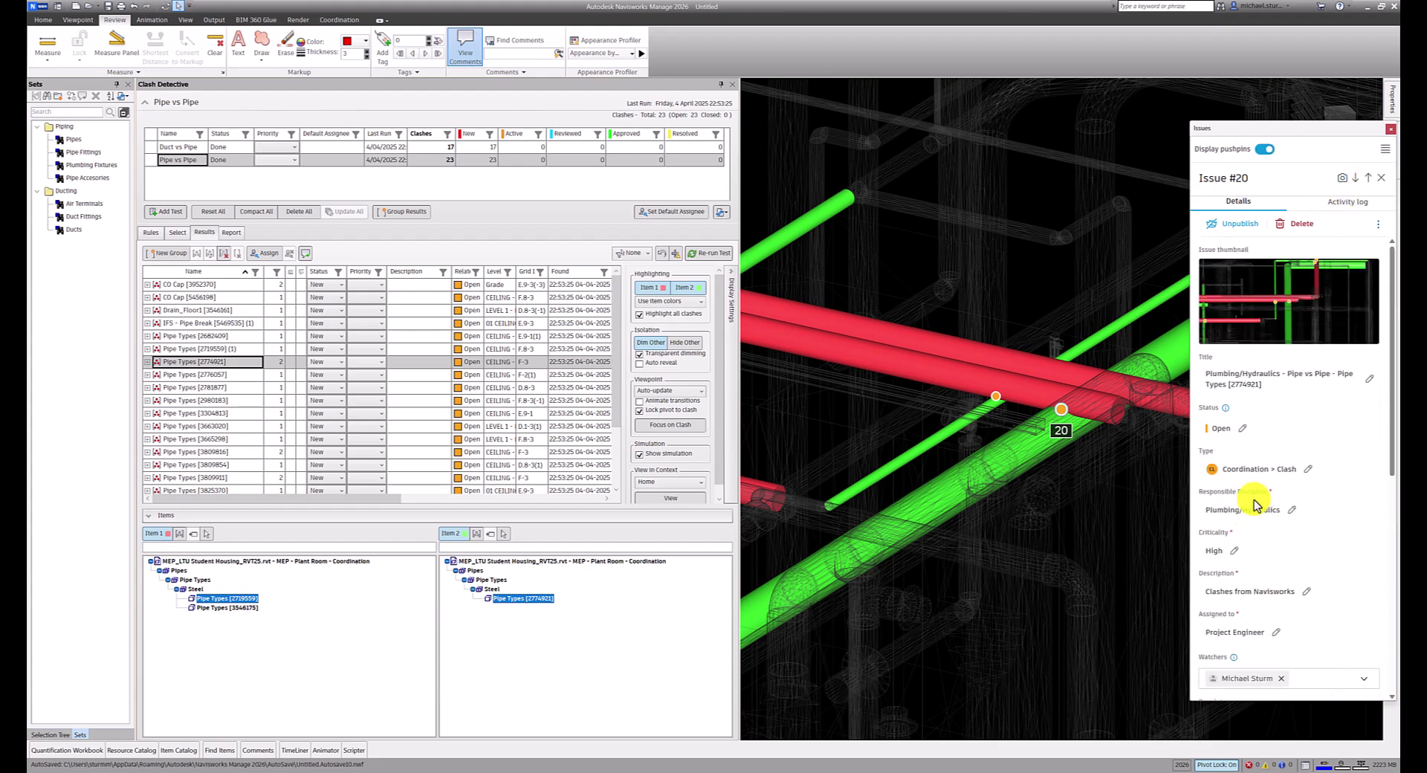
left_click(1351, 204)
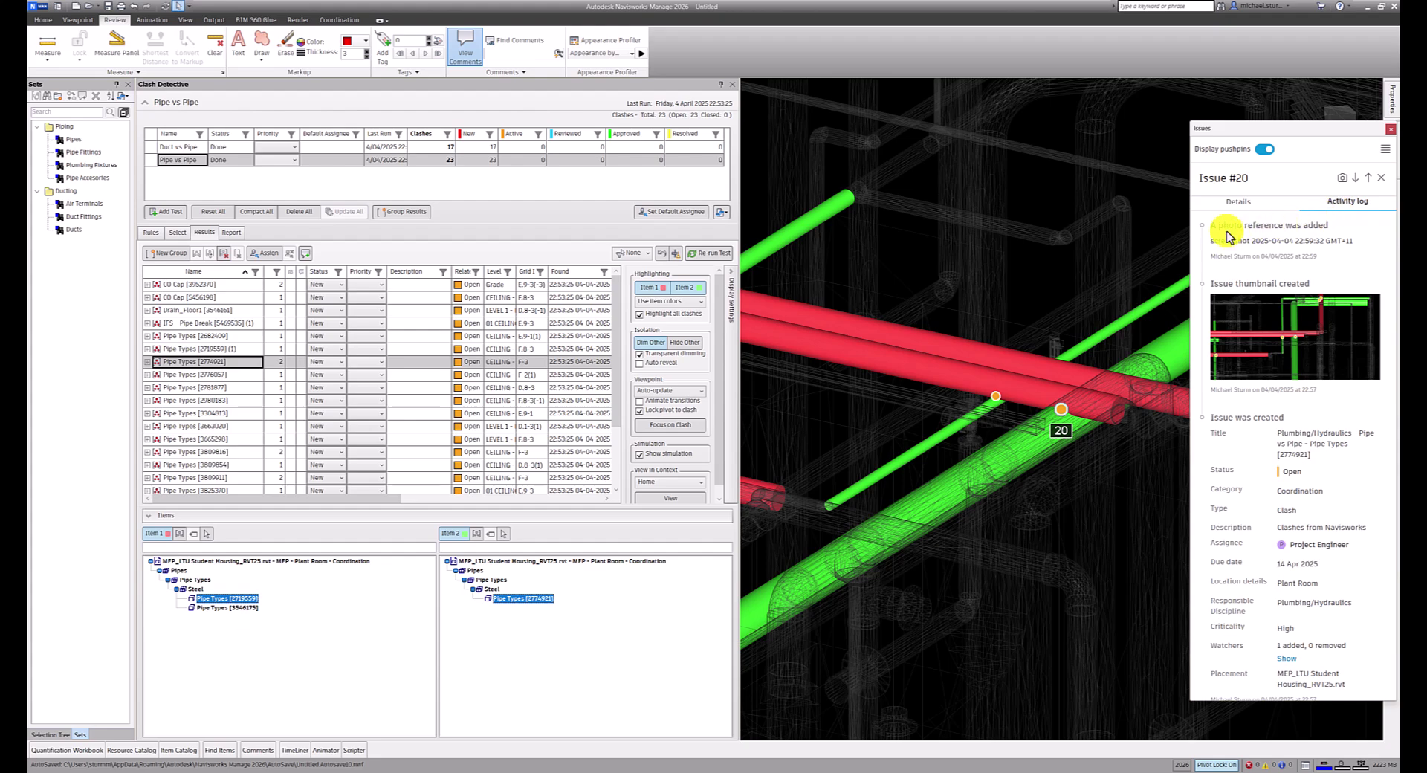
Step forward through the issues to display Issue #23's pipe clash.
left_click(1356, 178)
left_click(1356, 178)
left_click(1356, 178)
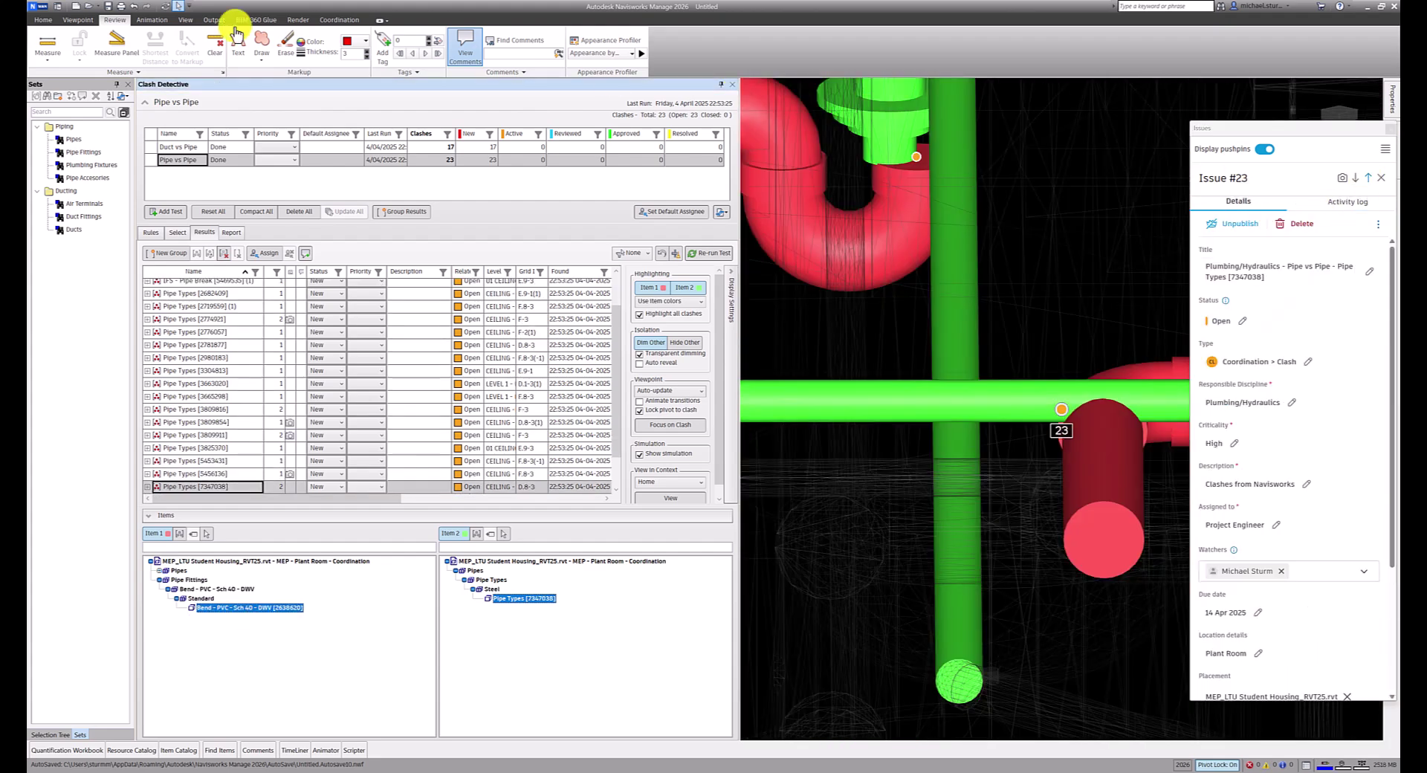
Save the current Navisworks view with the title 'Plant Room Coordination - MEP'.
left_click(109, 9)
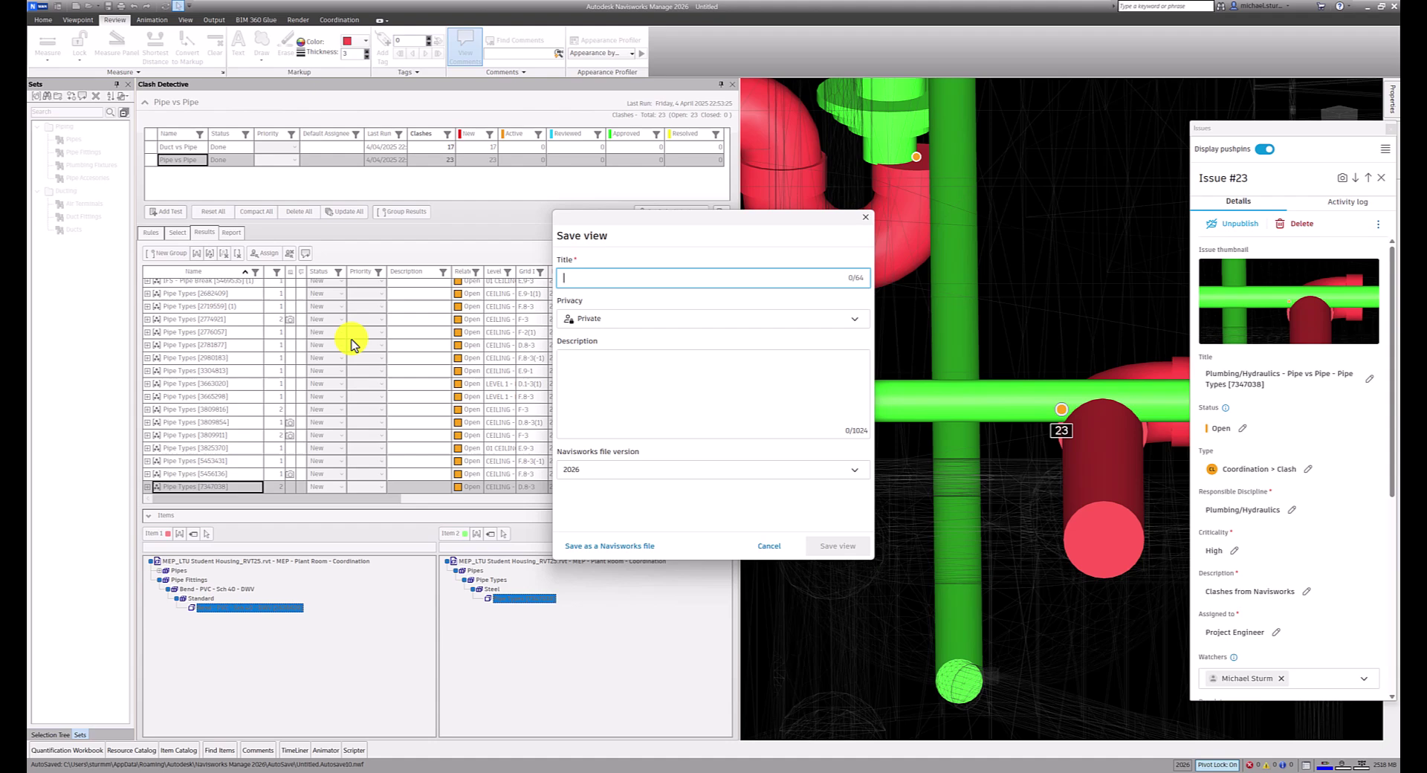
left_click(590, 275)
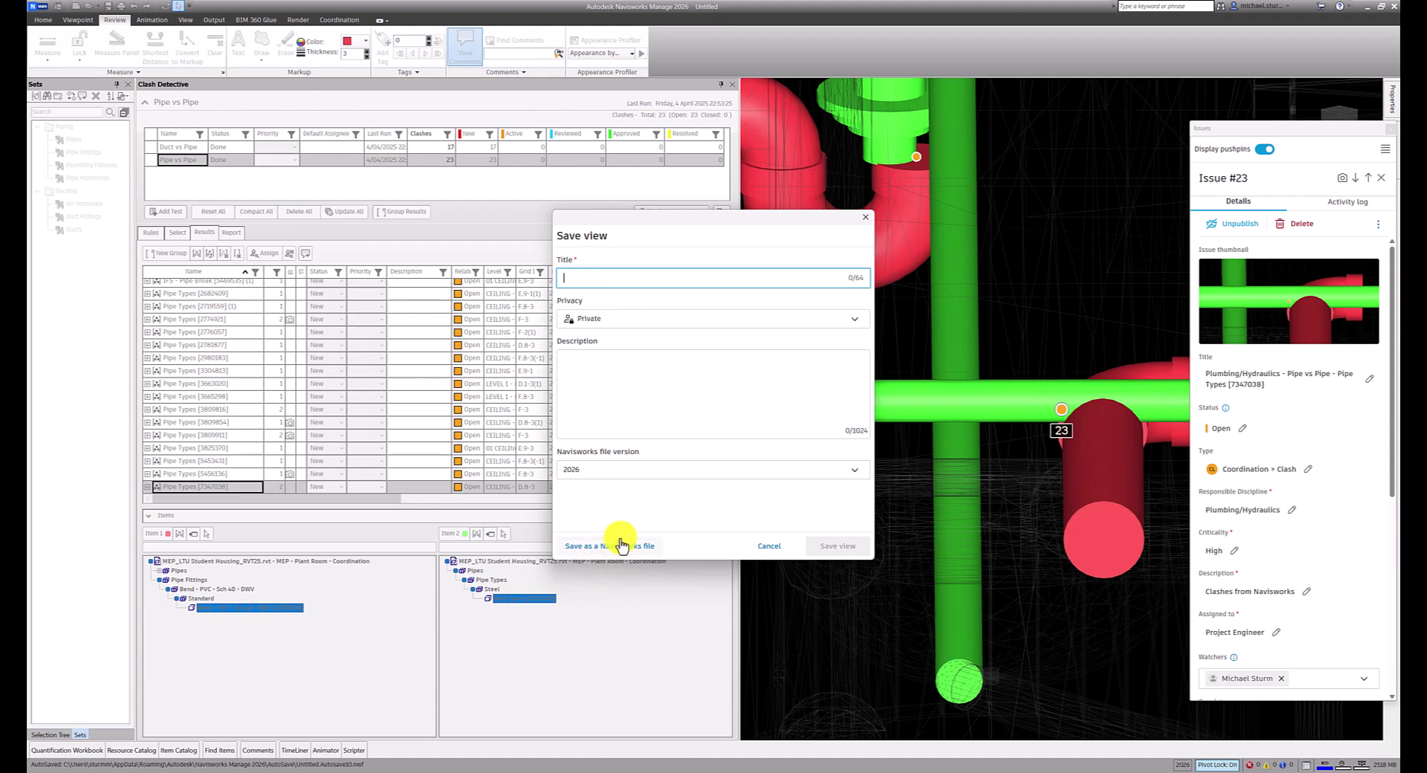
left_click(631, 470)
left_click(603, 279)
type("Plant R")
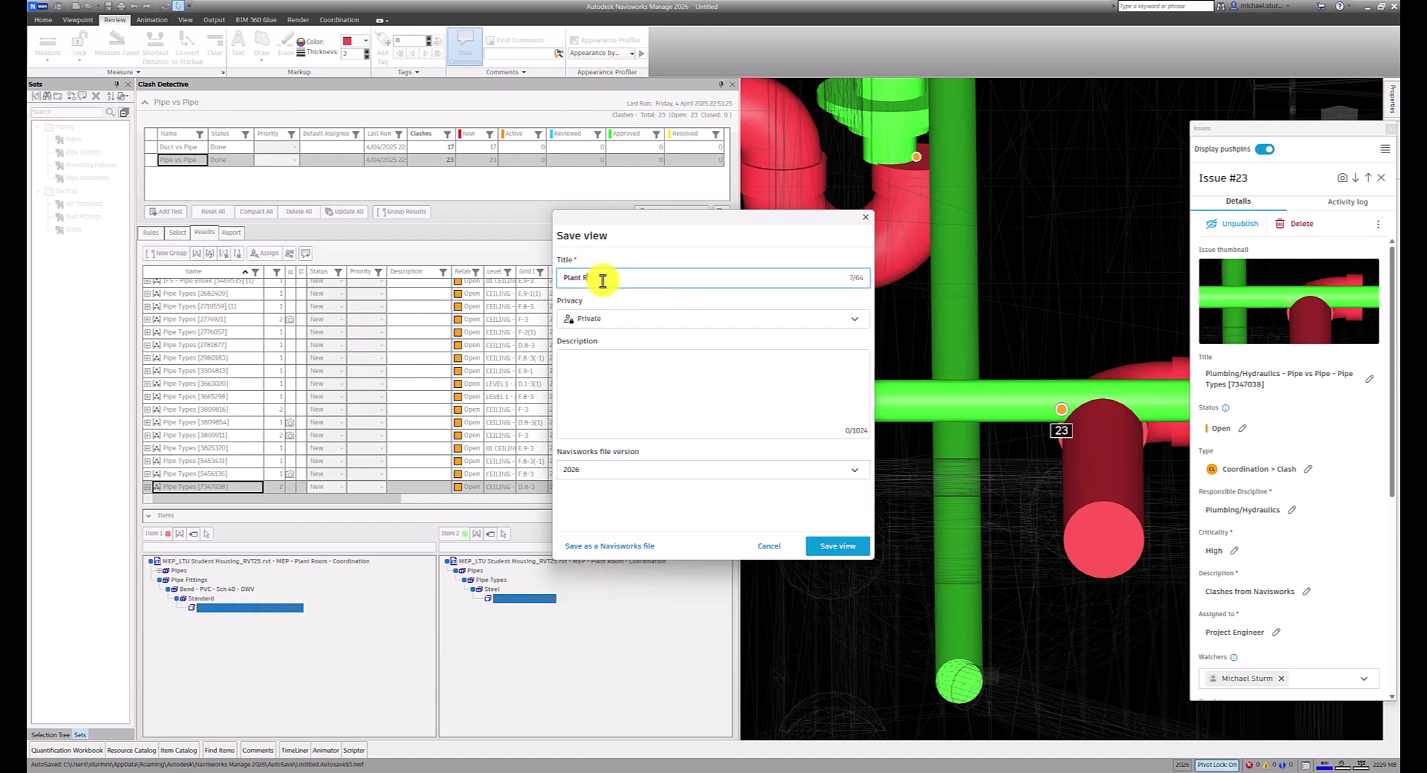
type("oom Coordination - MEP")
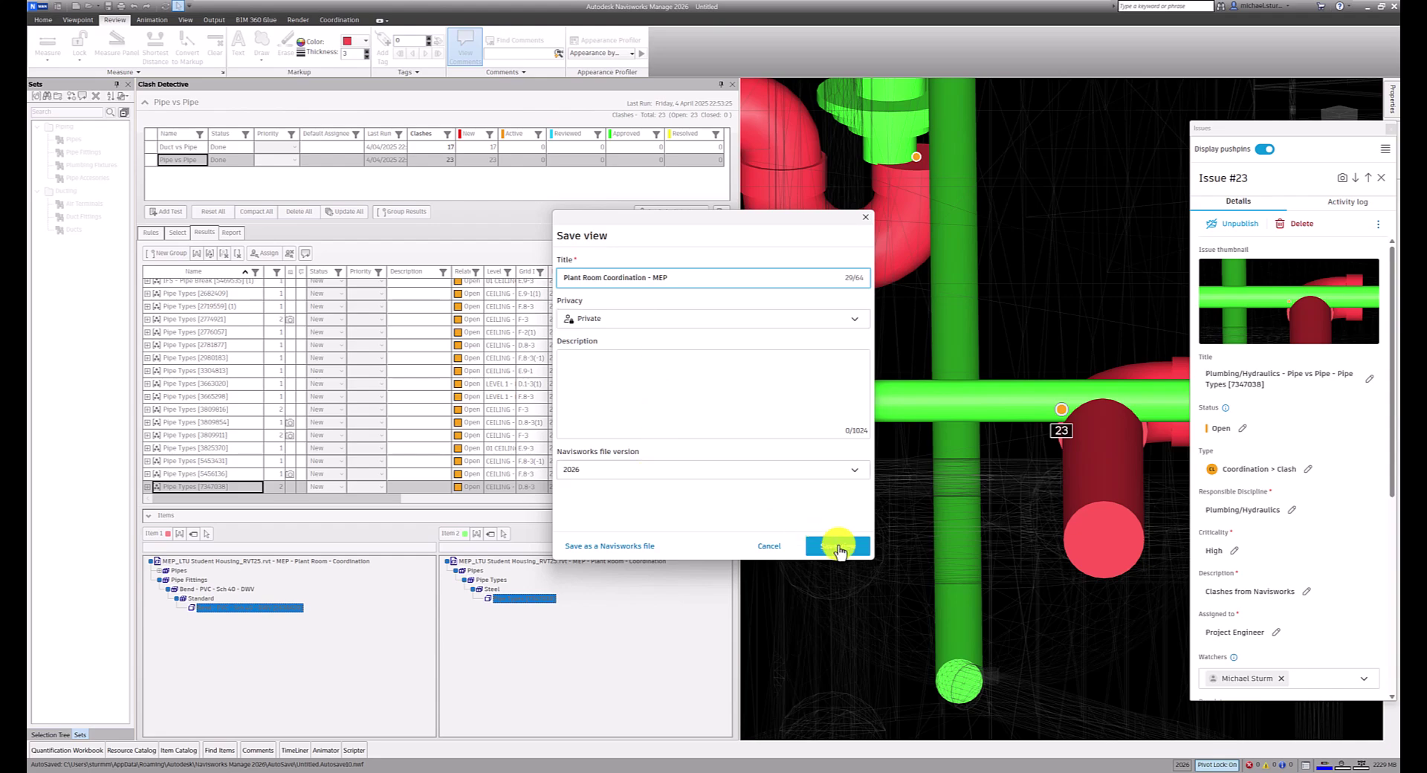
left_click(637, 546)
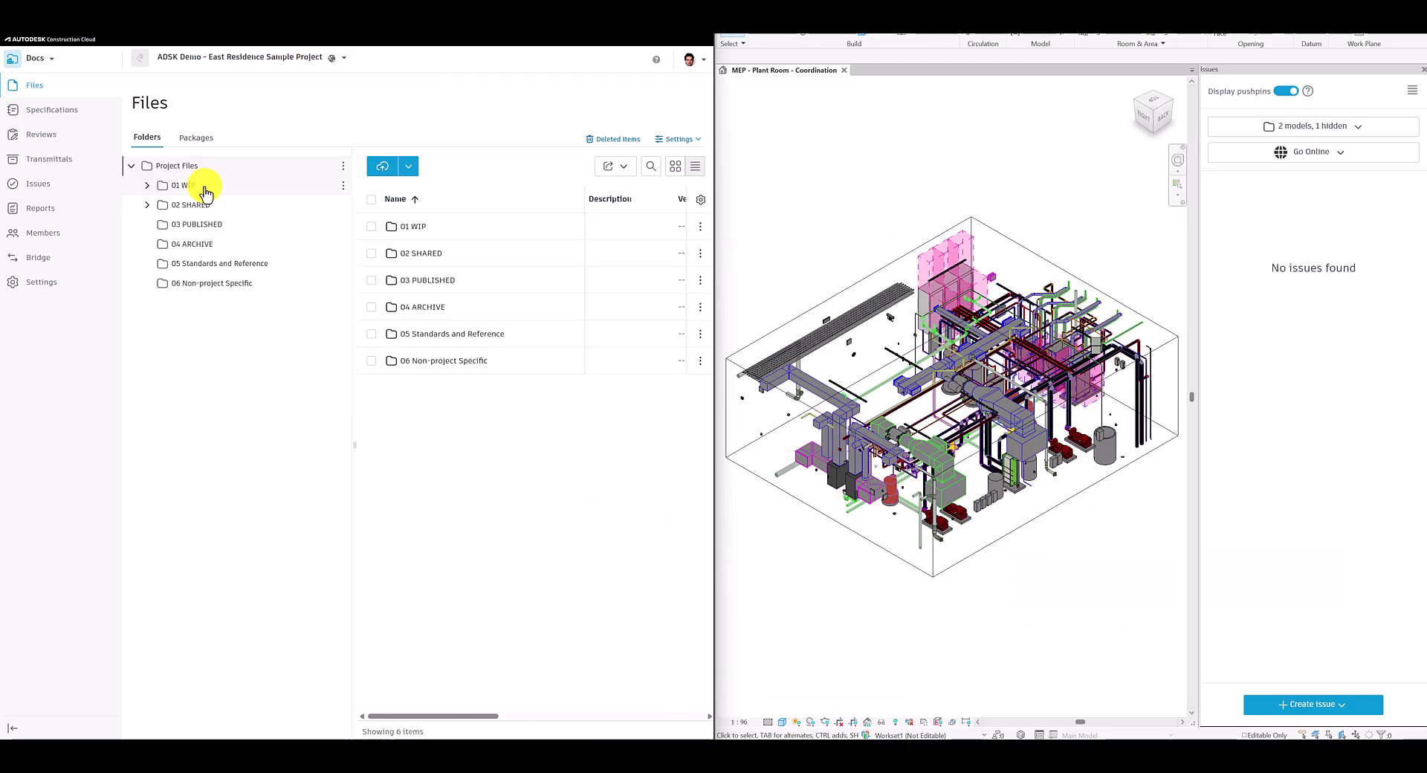
Open the MEP - Plant Room - Coordination 3D view from the 01 WIP MEP folder.
left_click(205, 188)
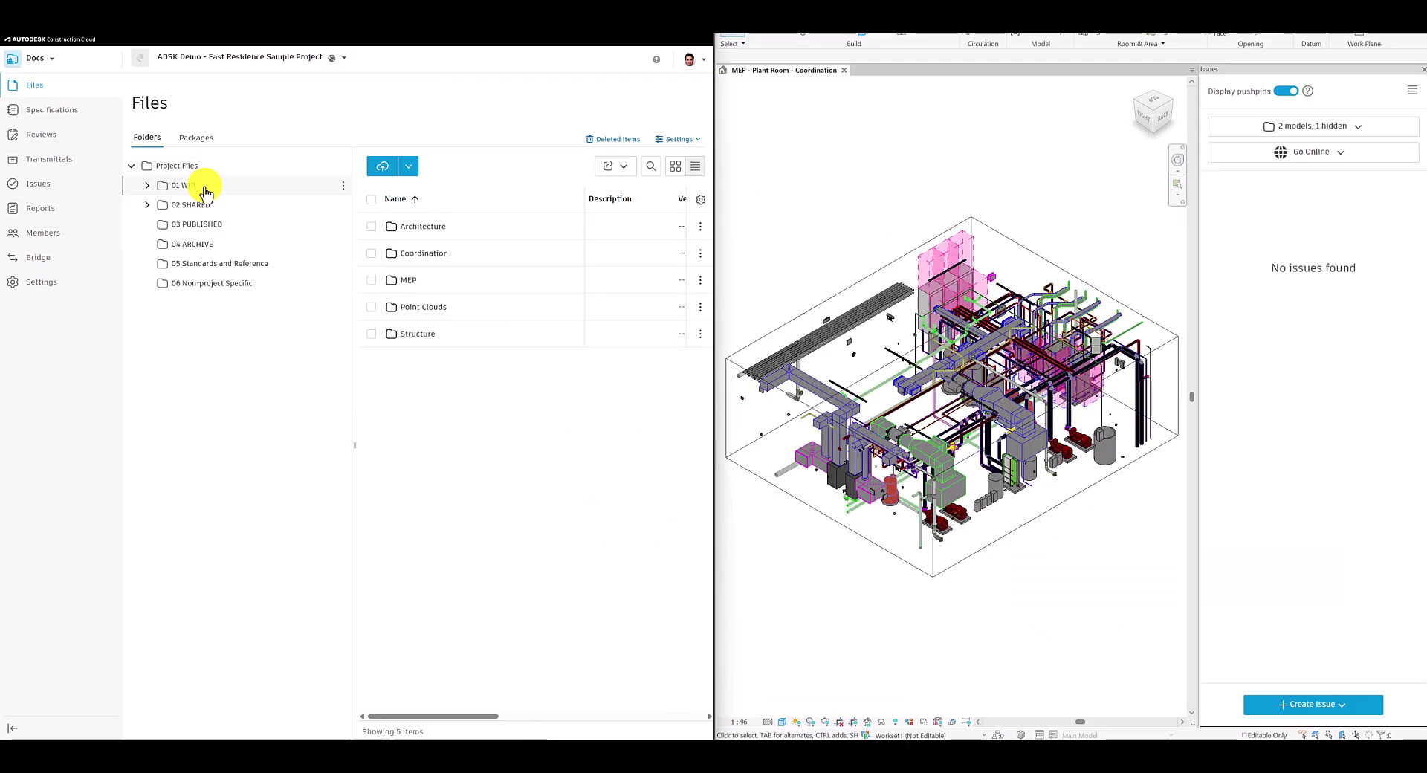
left_click(402, 280)
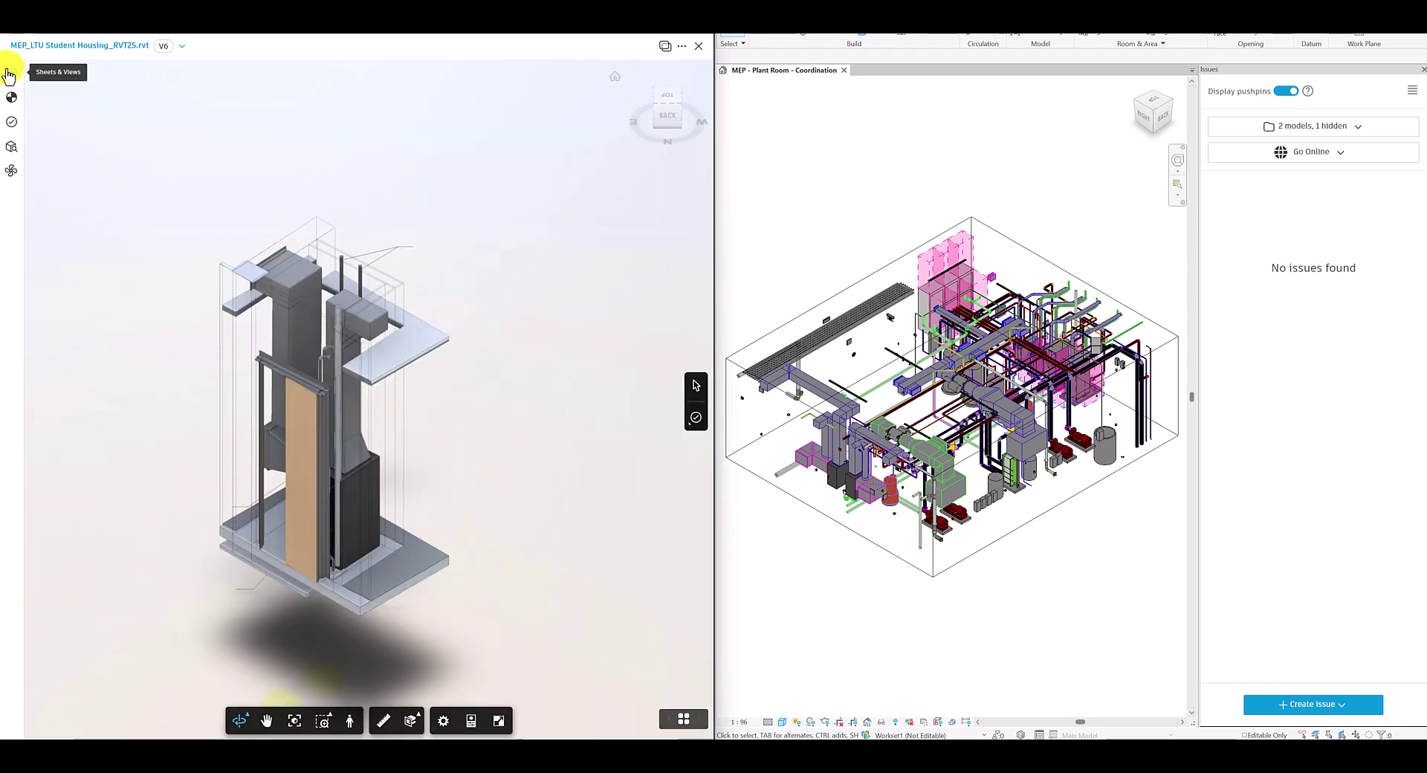
left_click(9, 73)
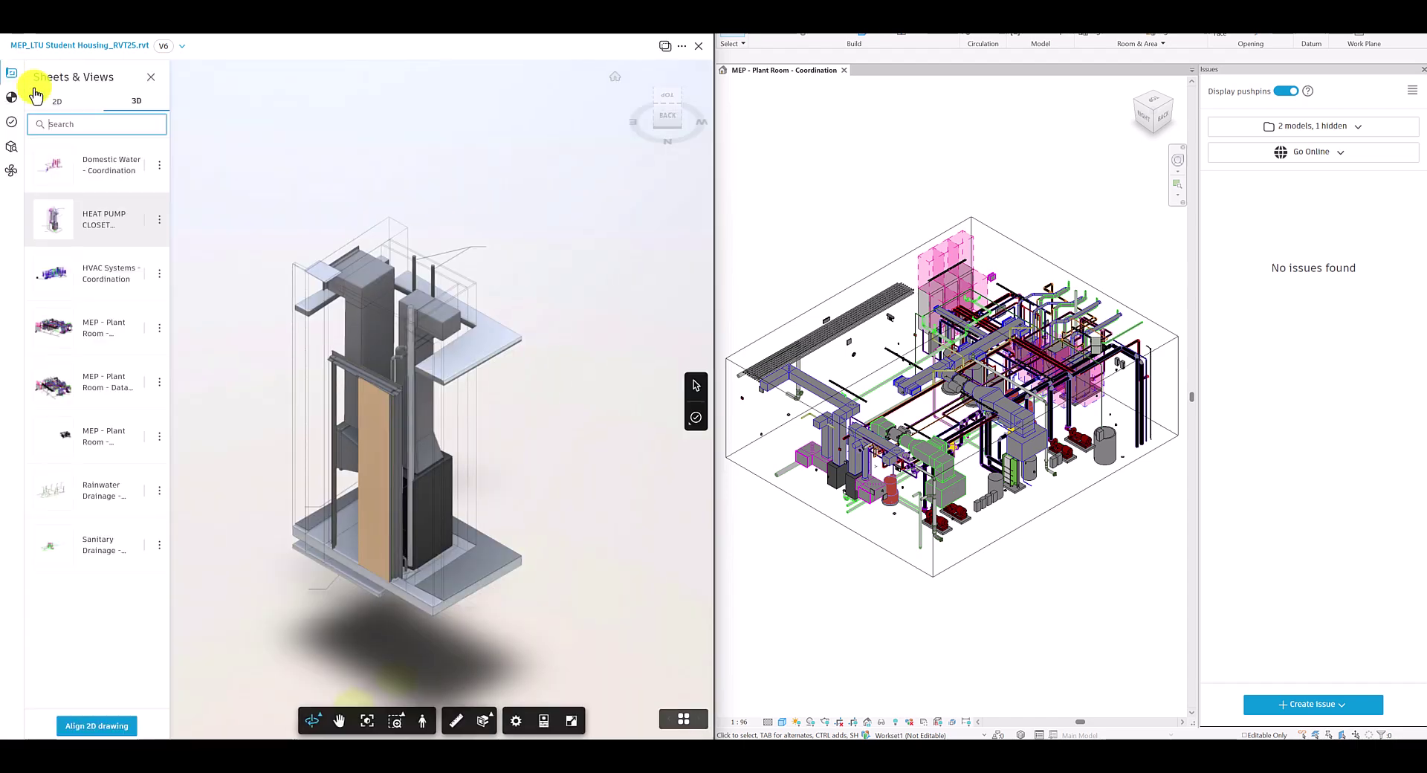
left_click(115, 329)
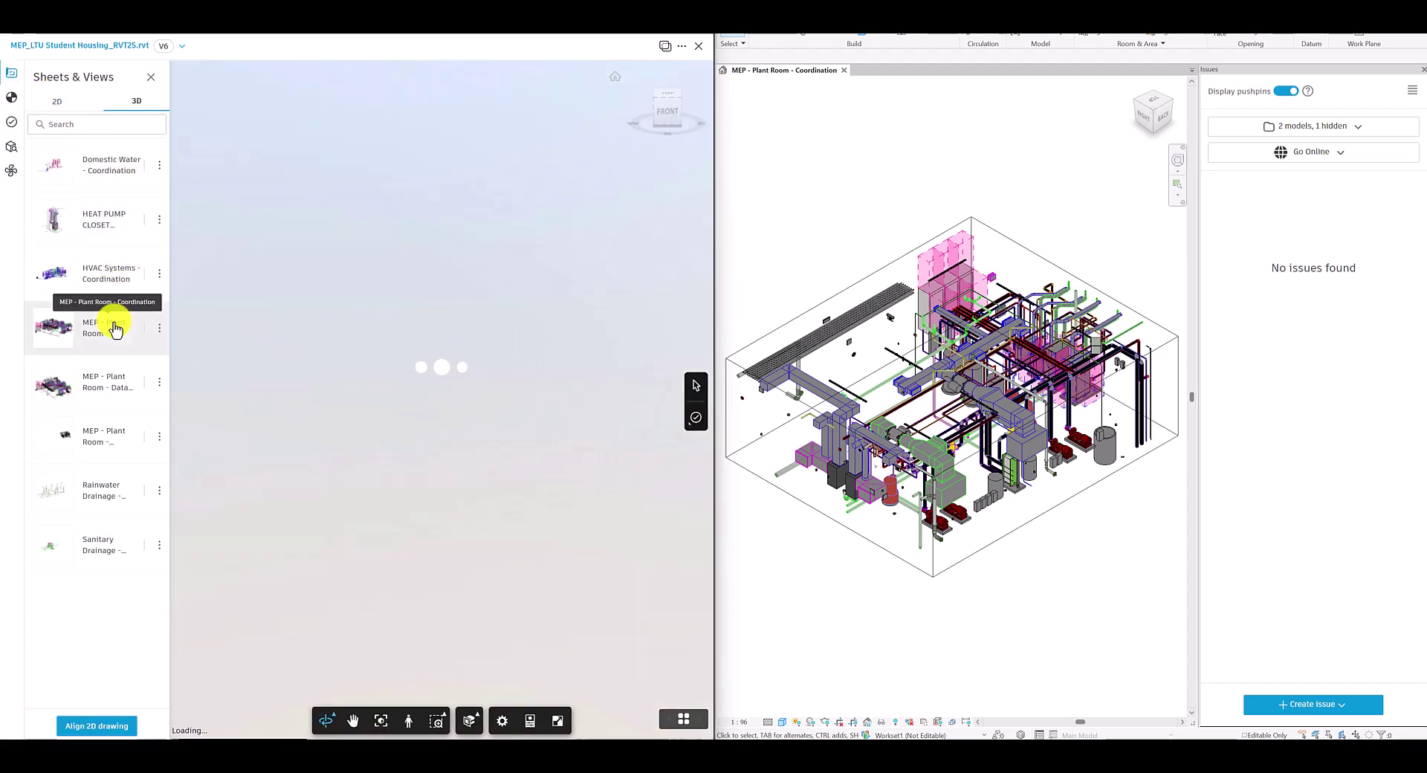
left_click(606, 361)
left_click_drag(630, 392, 465, 378)
scroll(465, 378, "up", 3)
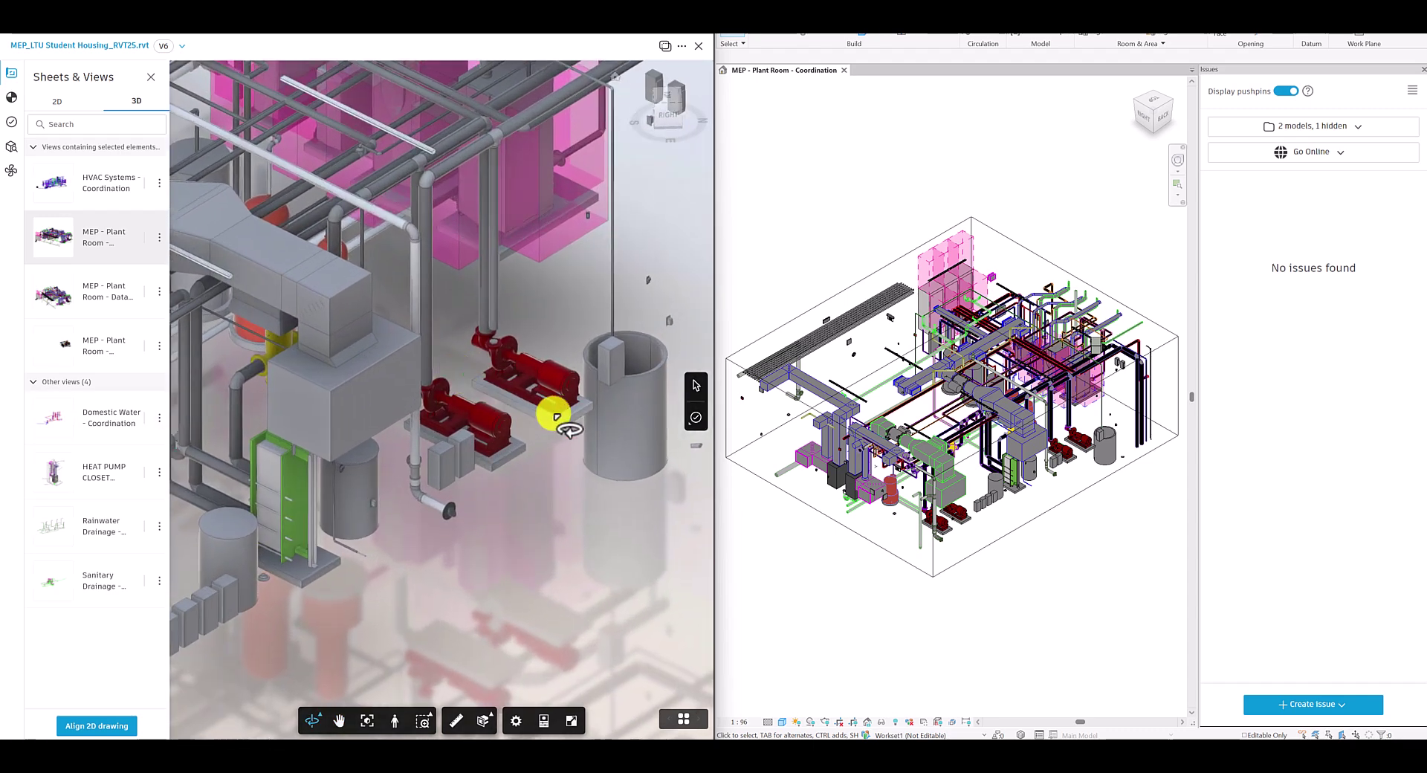
Pin issue #56 on the red pump with description 'Change pump' and status Open.
left_click(695, 425)
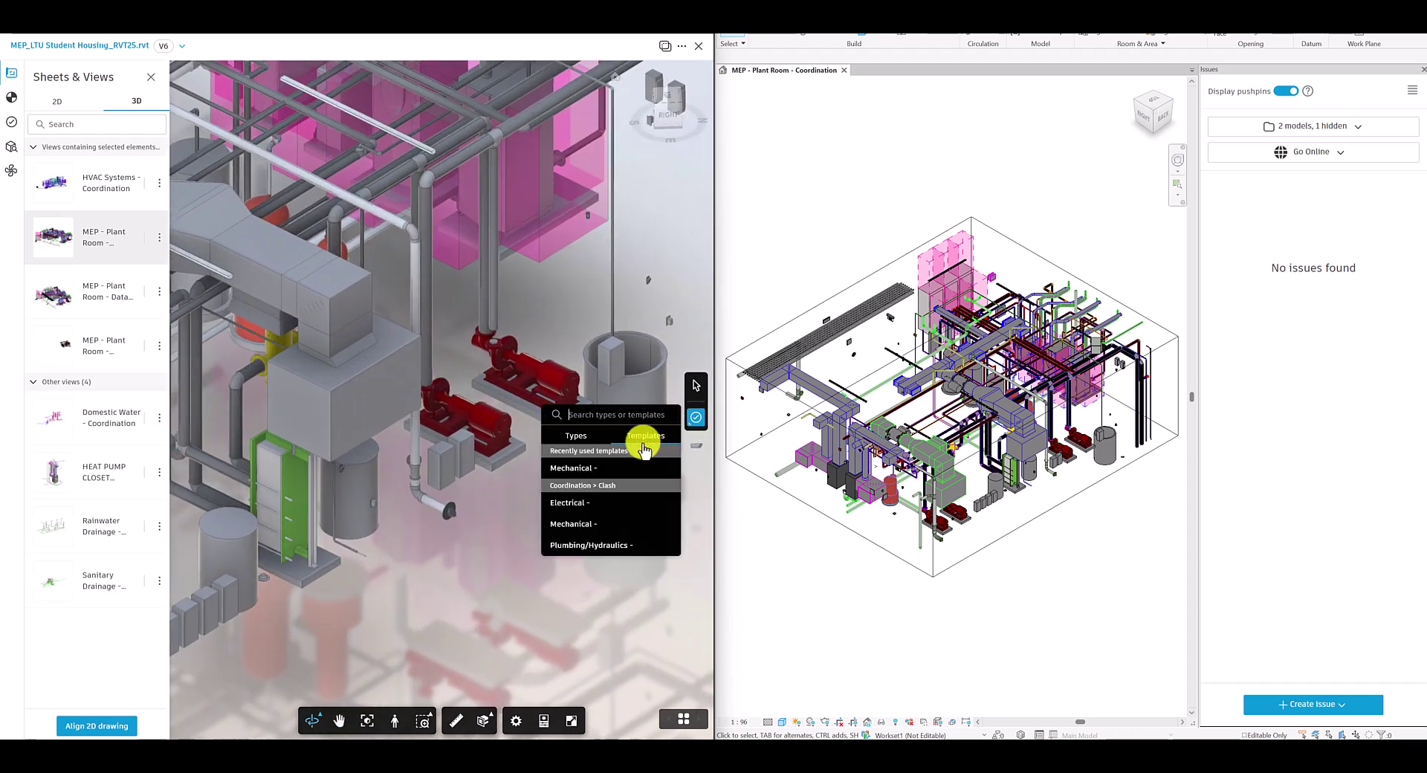
left_click(589, 472)
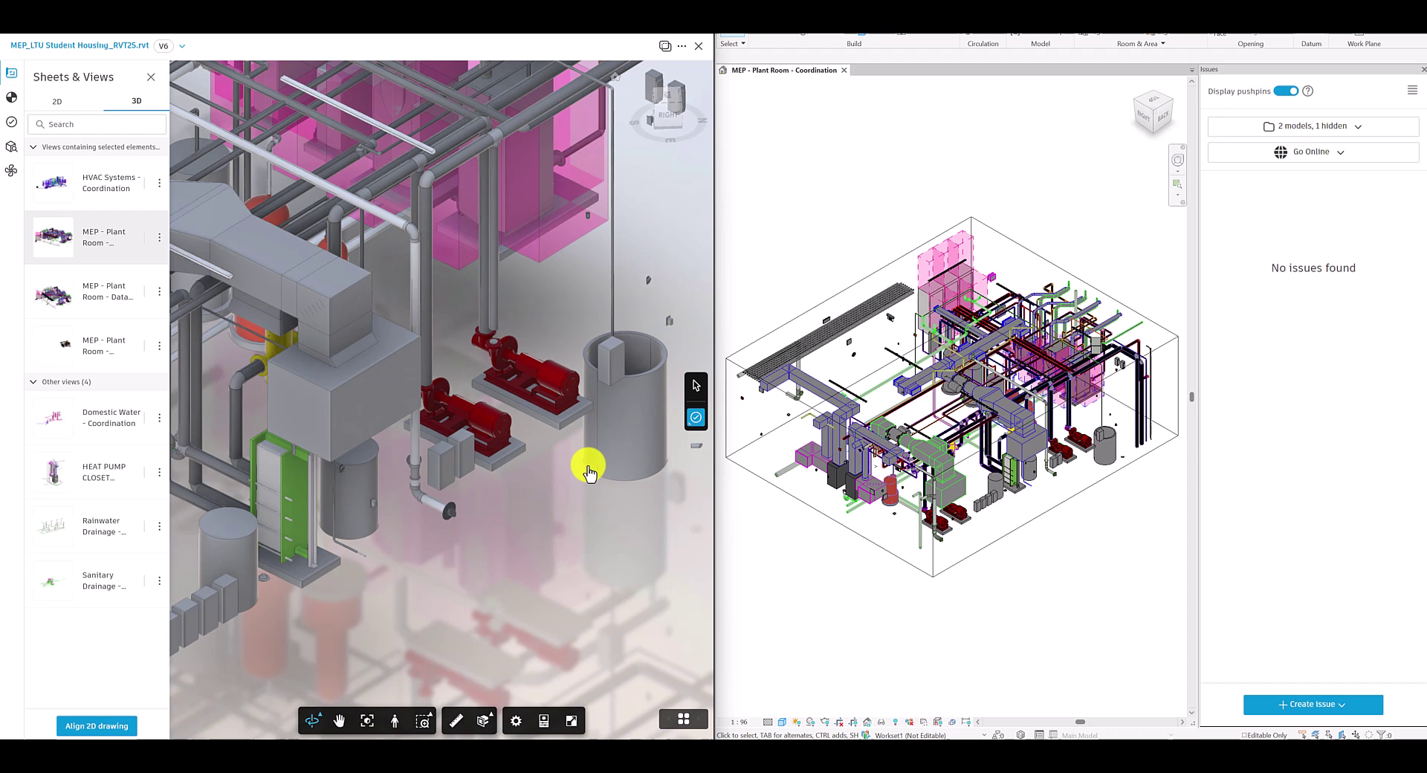
left_click(471, 408)
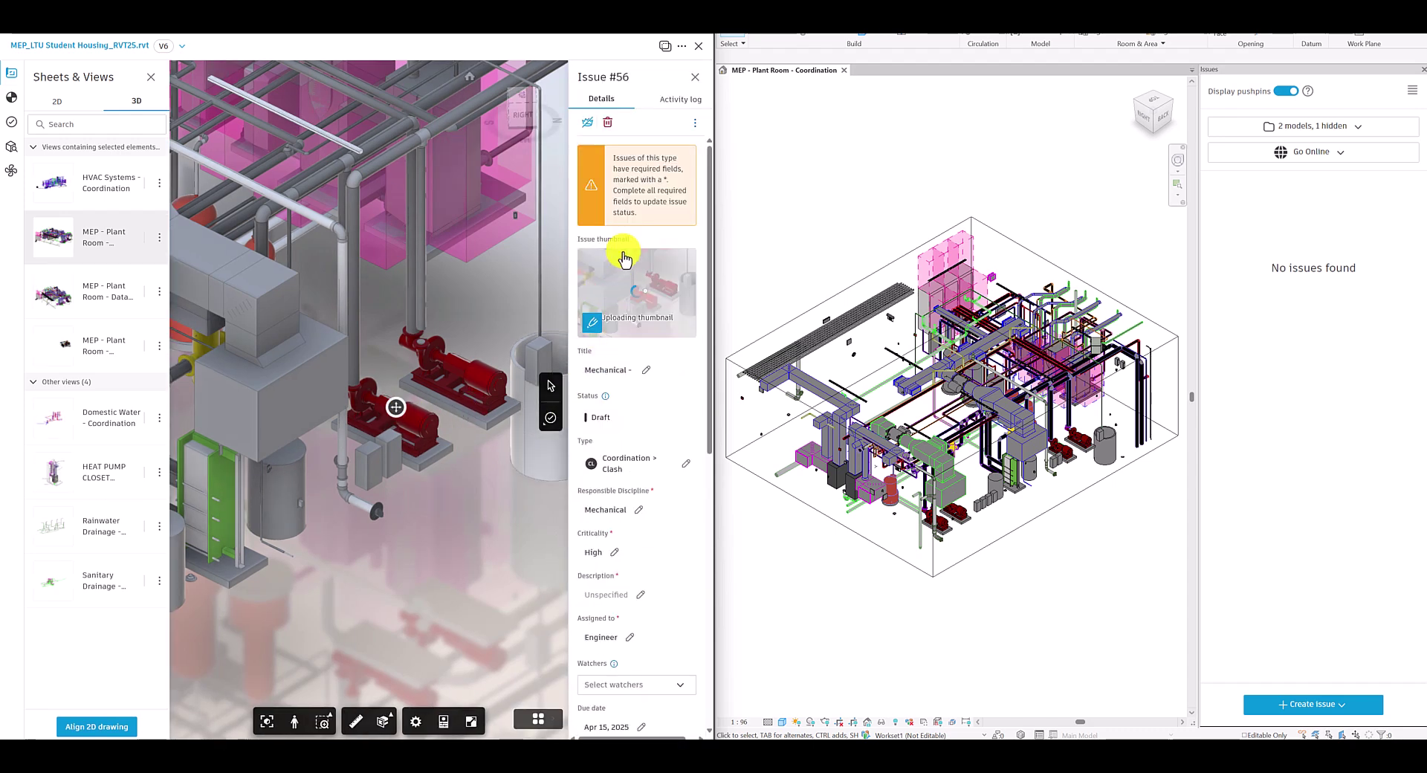
left_click(640, 594)
type("Change pump")
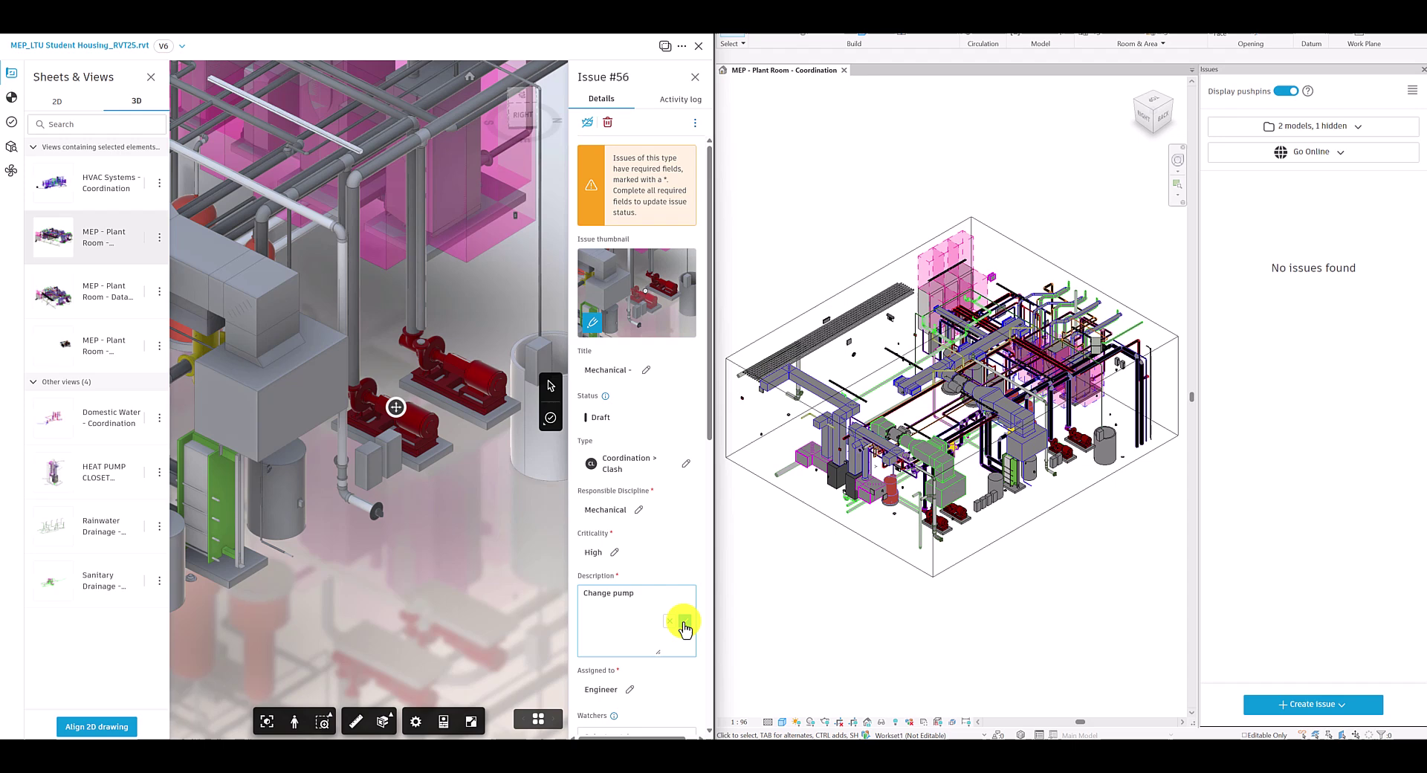
left_click(678, 620)
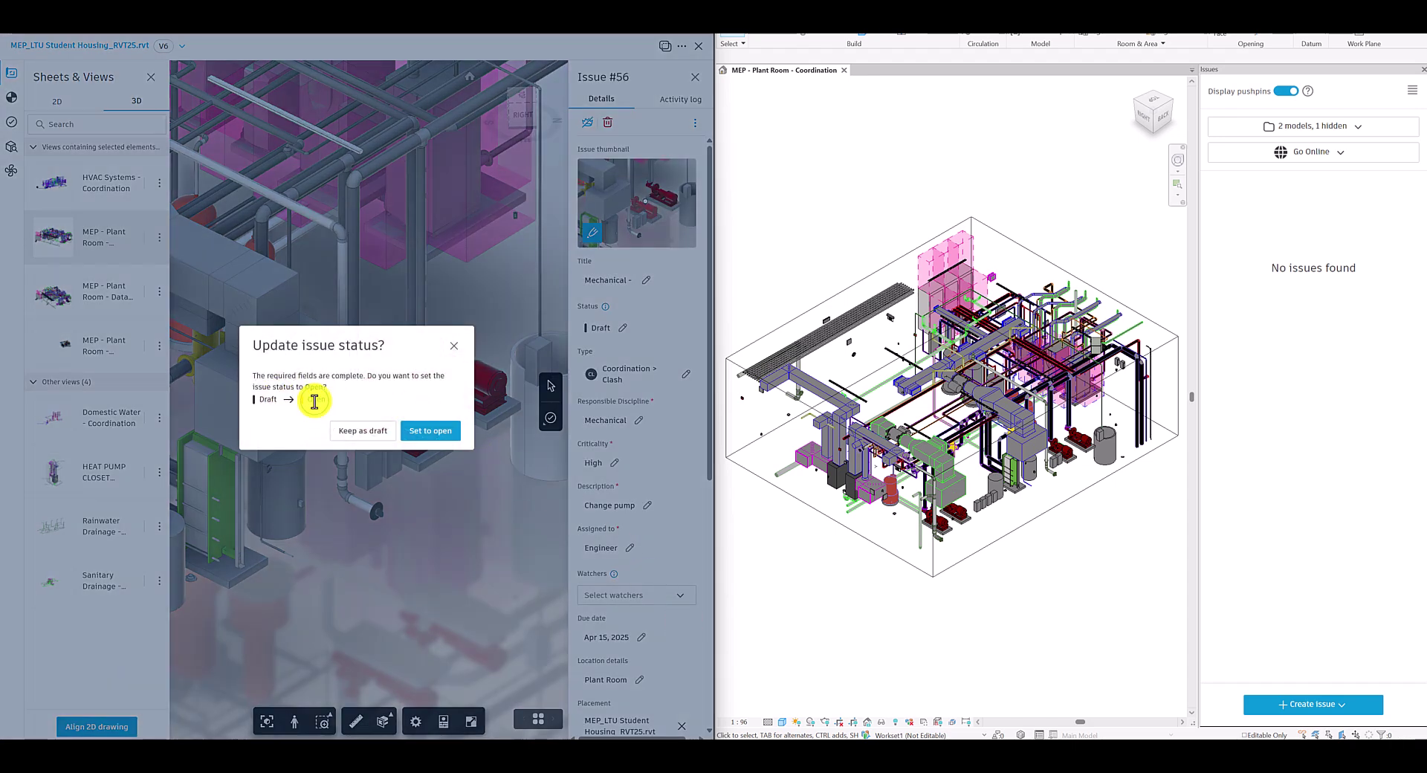
left_click(416, 431)
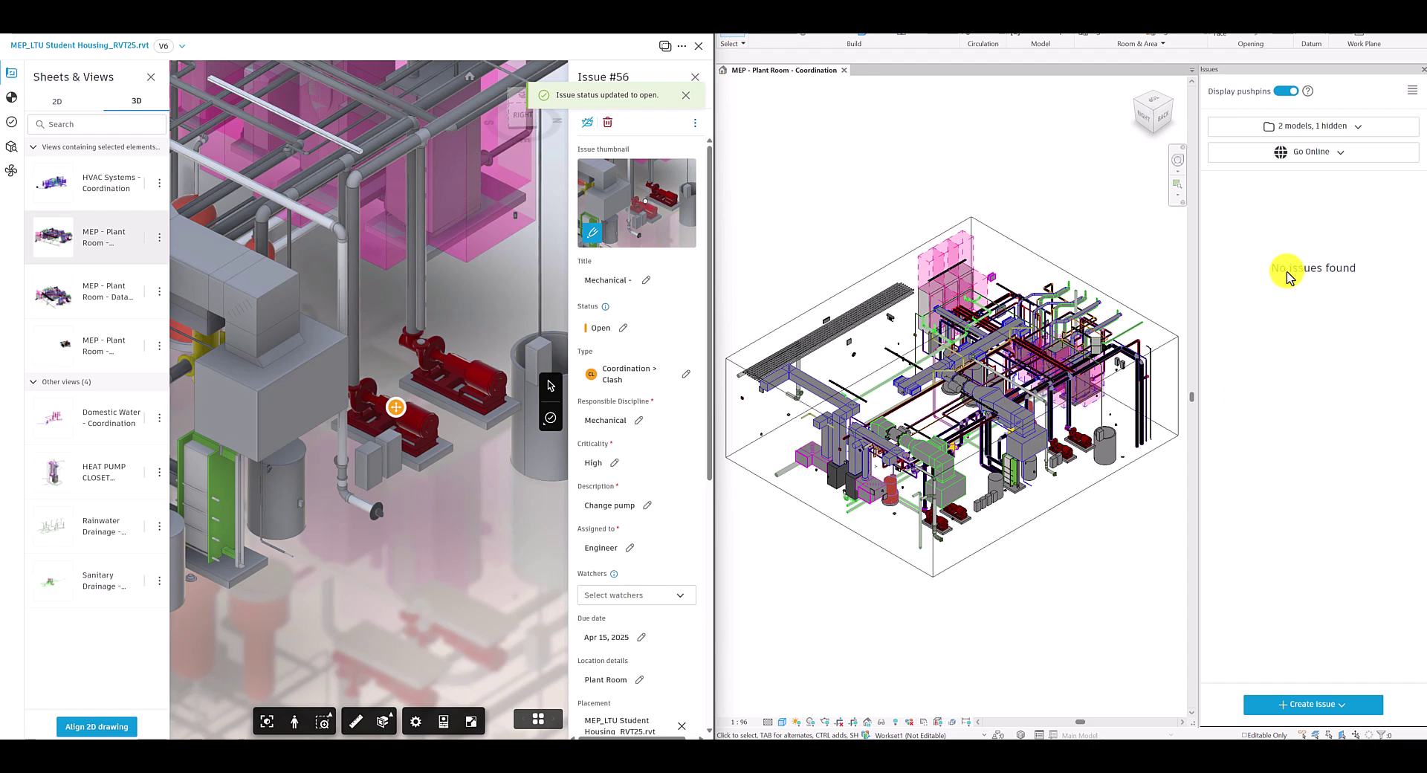
Refresh Revit's Issues list and open synced issue #56, zooming in on the pumps.
left_click(1412, 93)
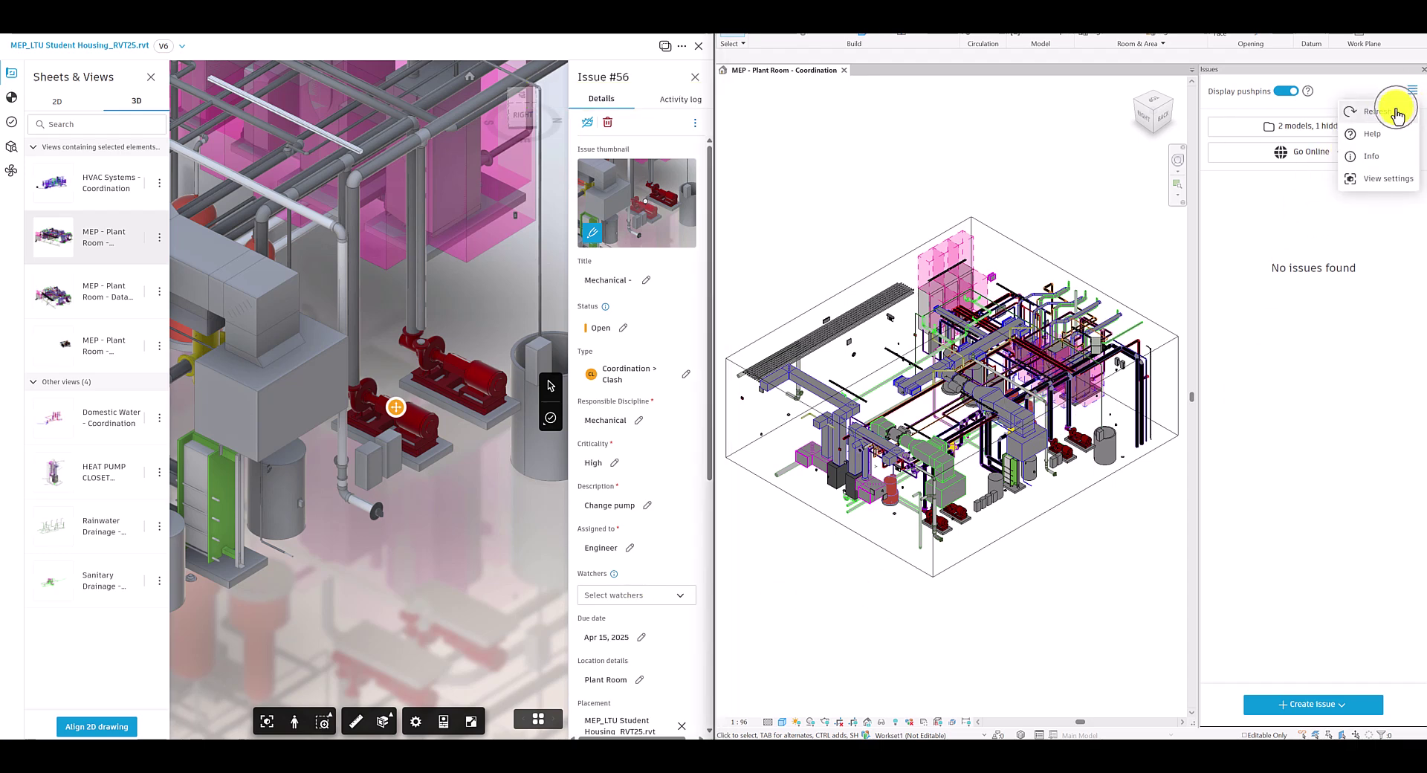
left_click(1379, 111)
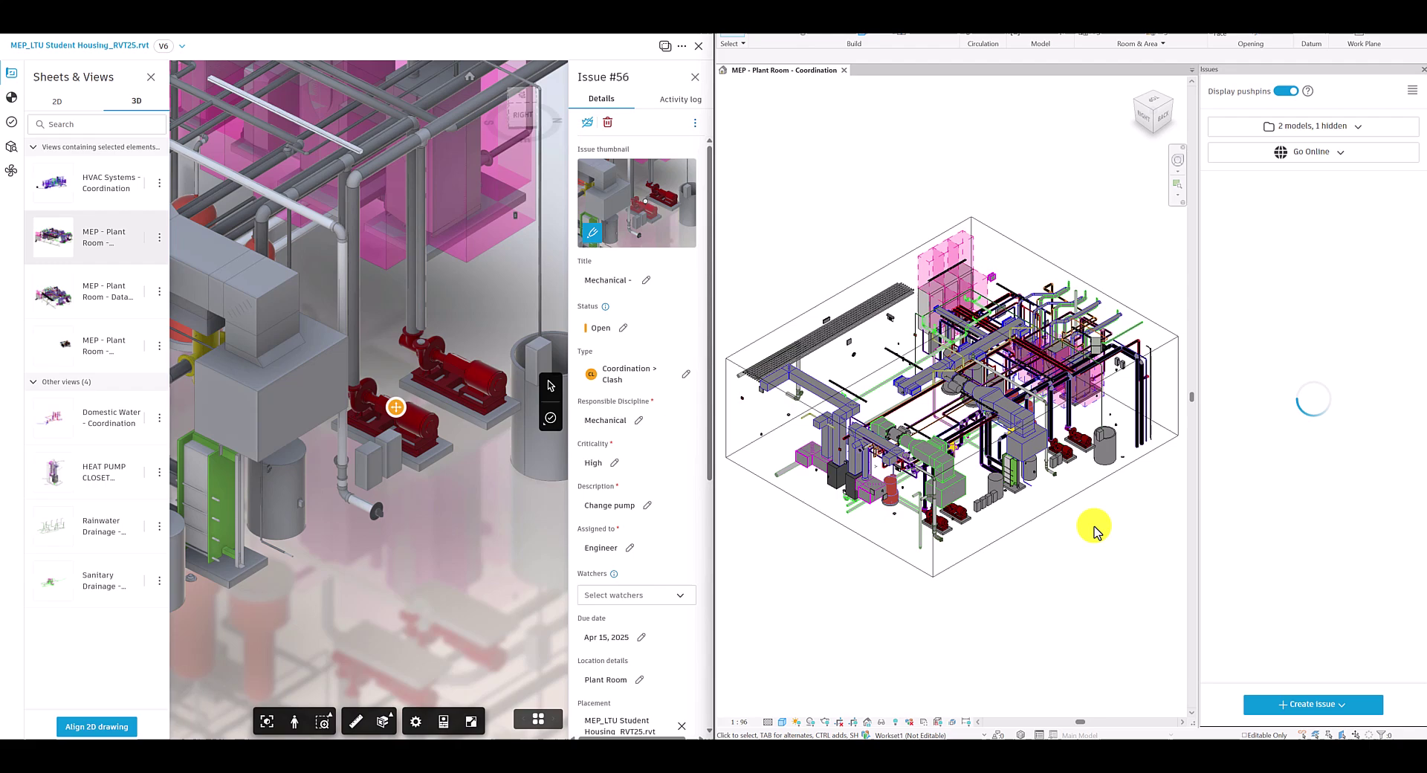
left_click(1075, 467)
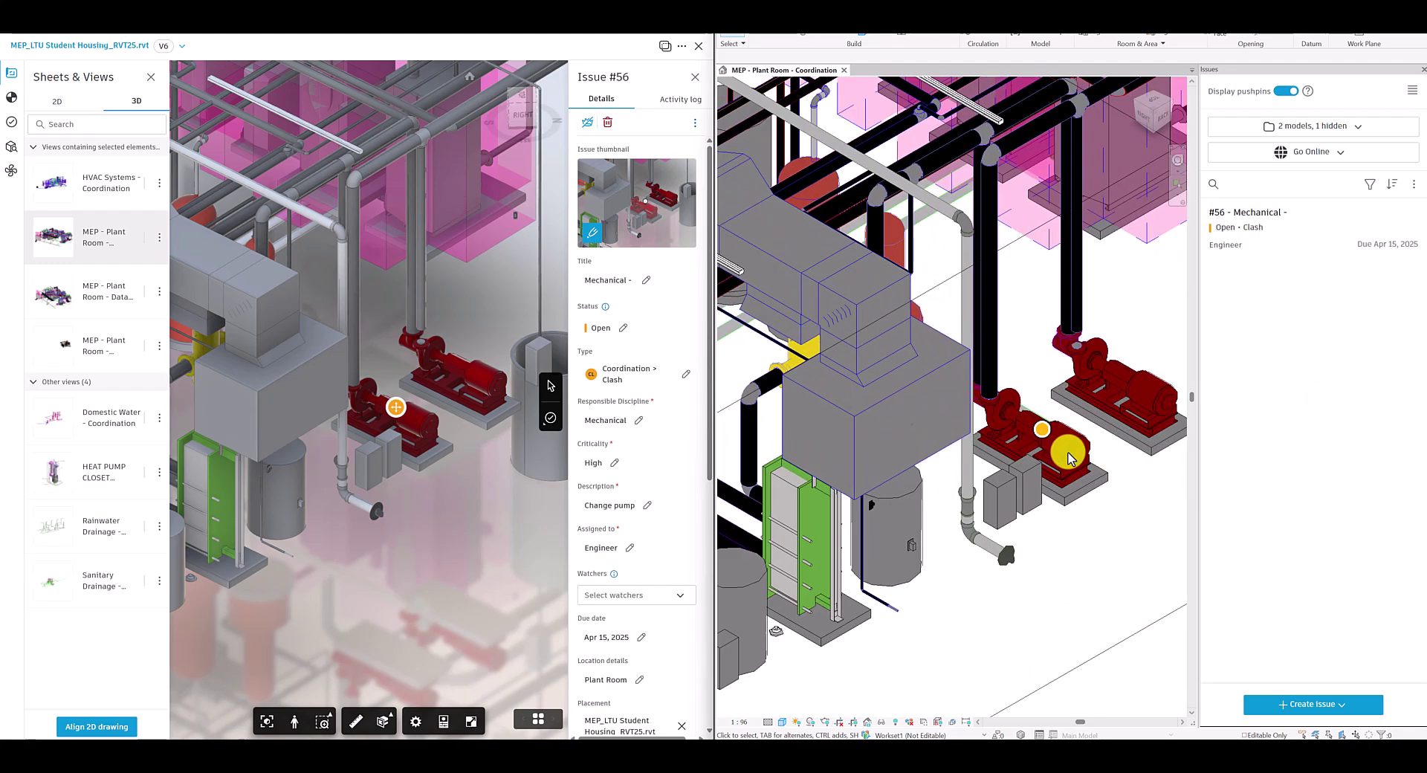
left_click(1278, 231)
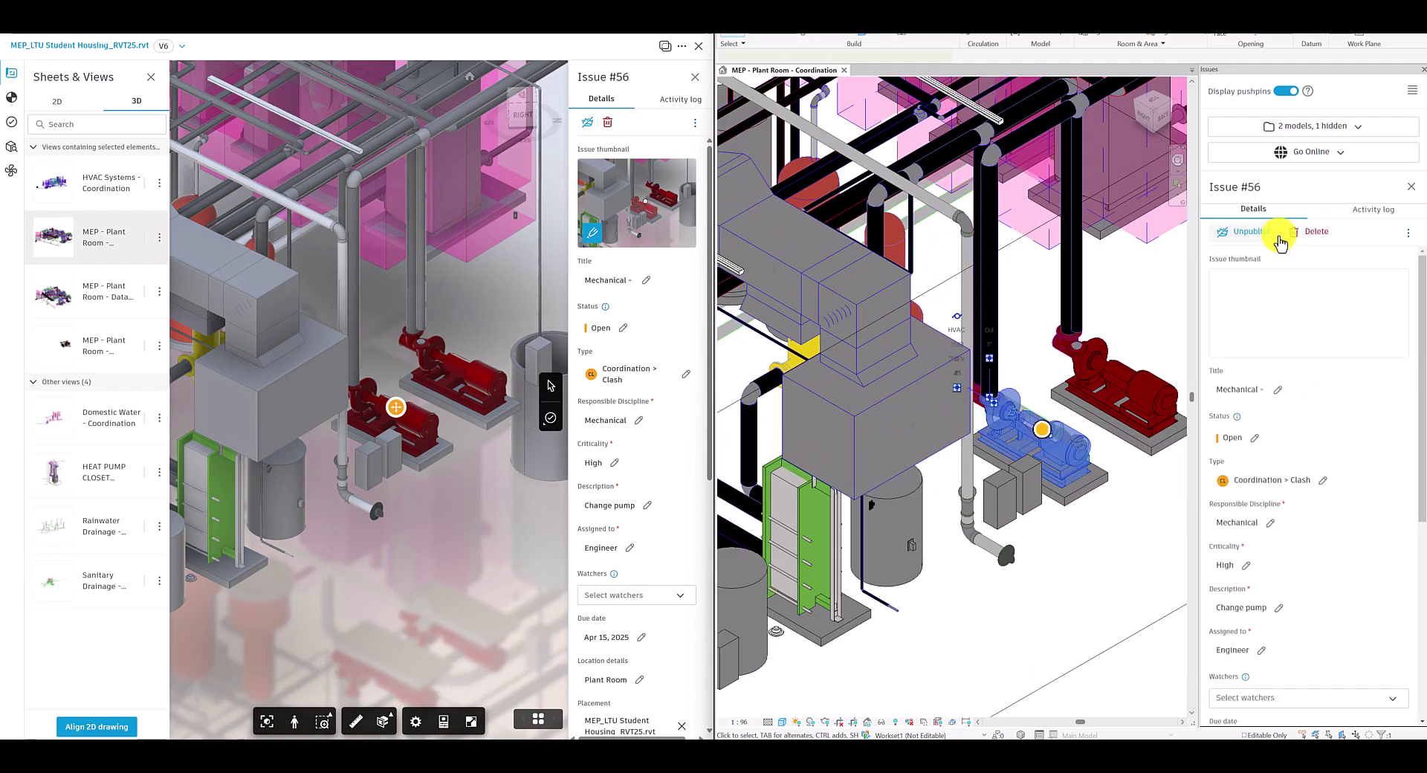
middle_click_drag(1105, 445, 832, 465, "shift")
scroll(988, 417, "up", 5)
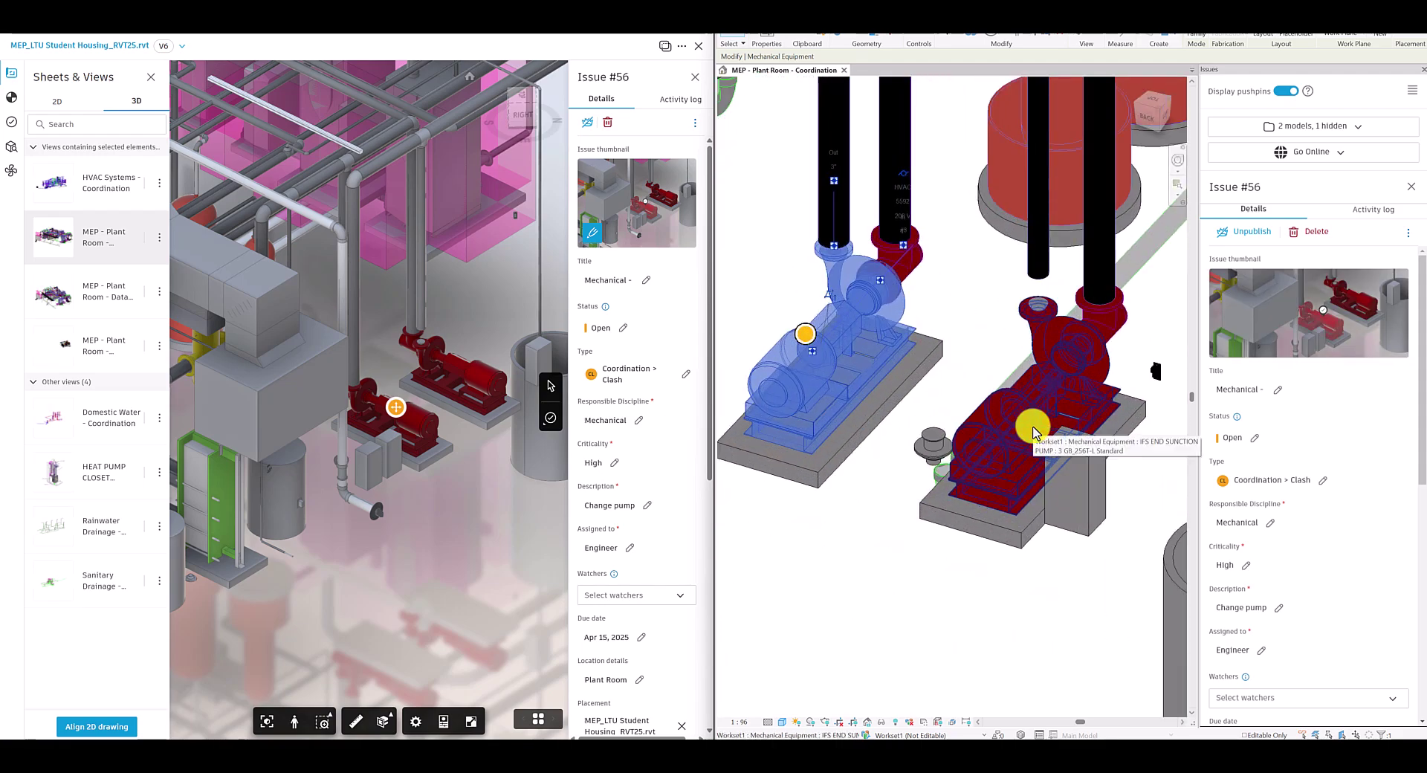
scroll(1289, 486, "down", 1)
scroll(1292, 475, "down", 10)
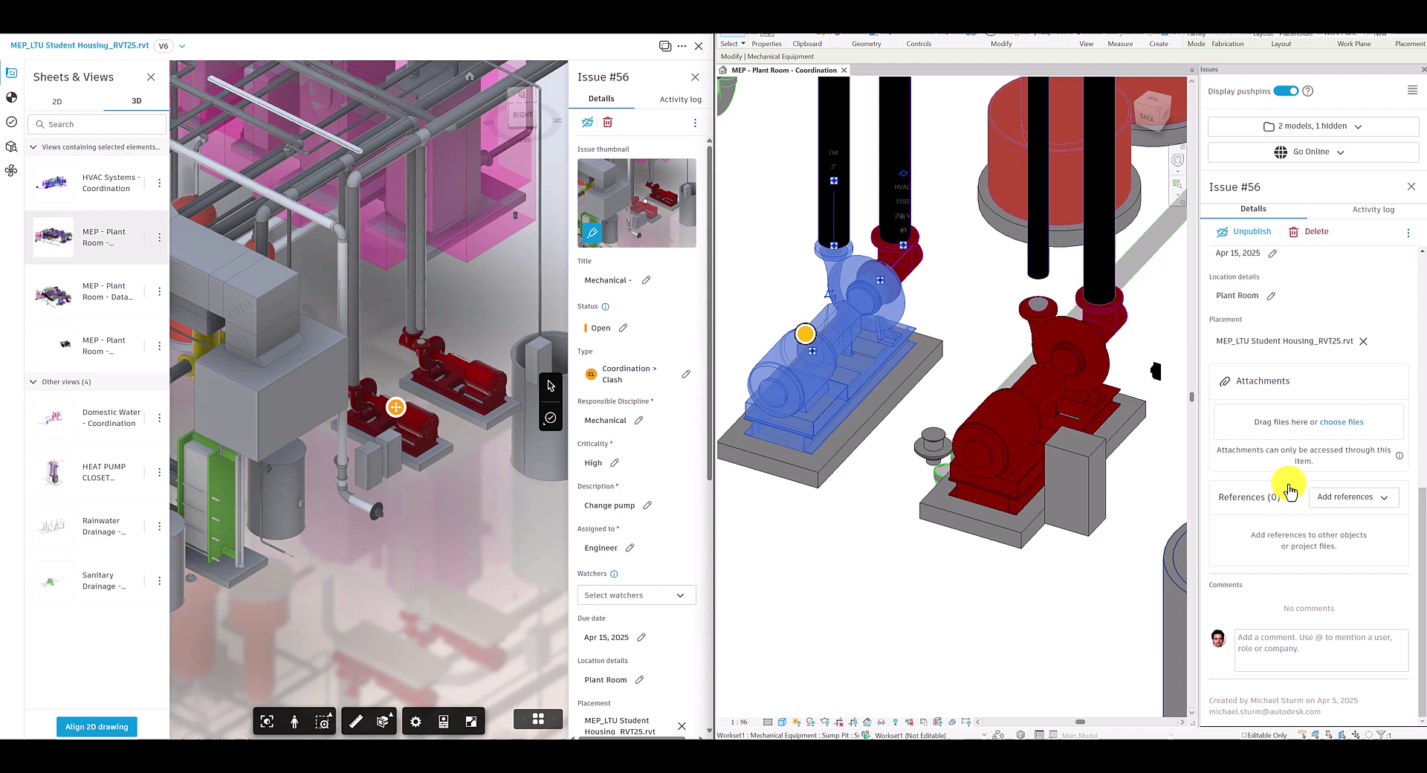
scroll(1286, 483, "up", 12)
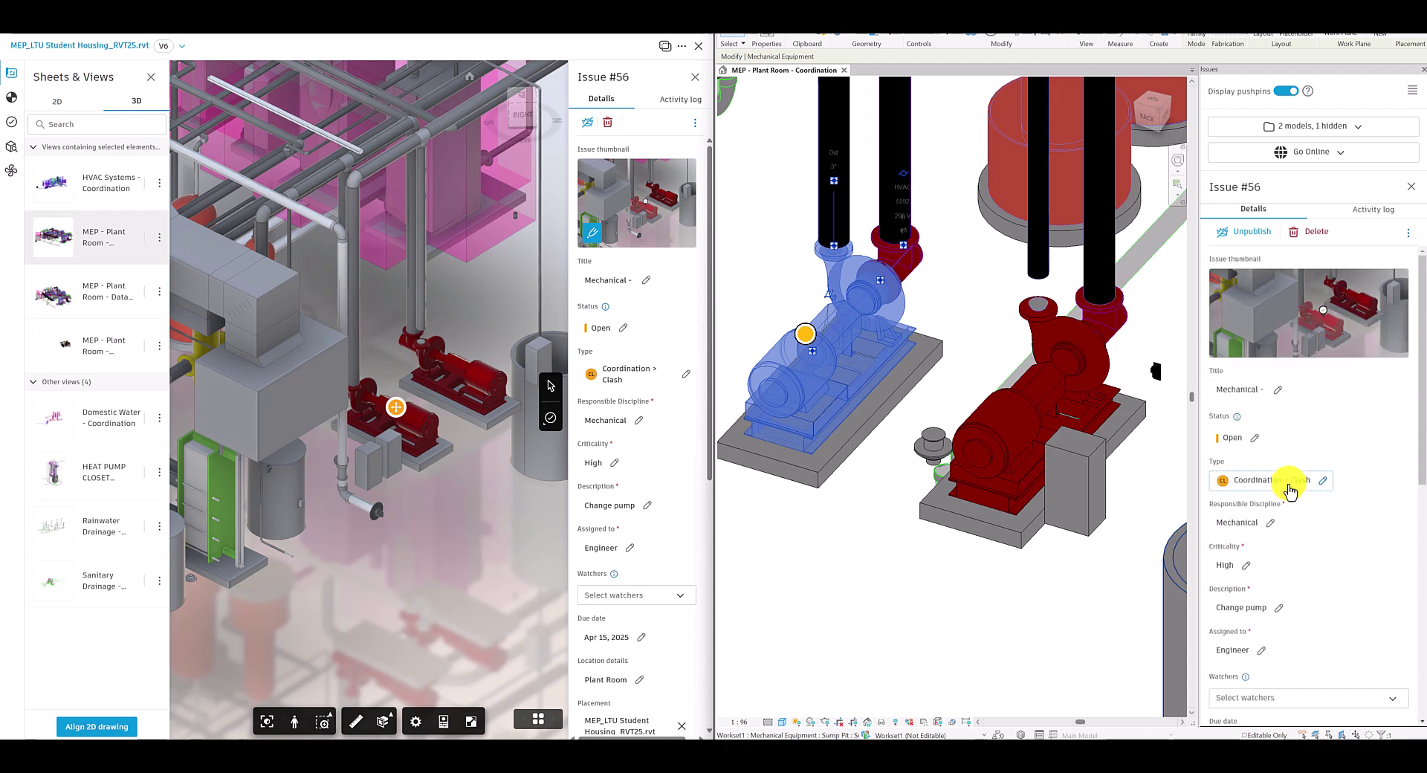
Pin Mechanical issue #57 'Mechanical - Change pump' on the second pump with status Open.
left_click(1410, 187)
left_click(1306, 710)
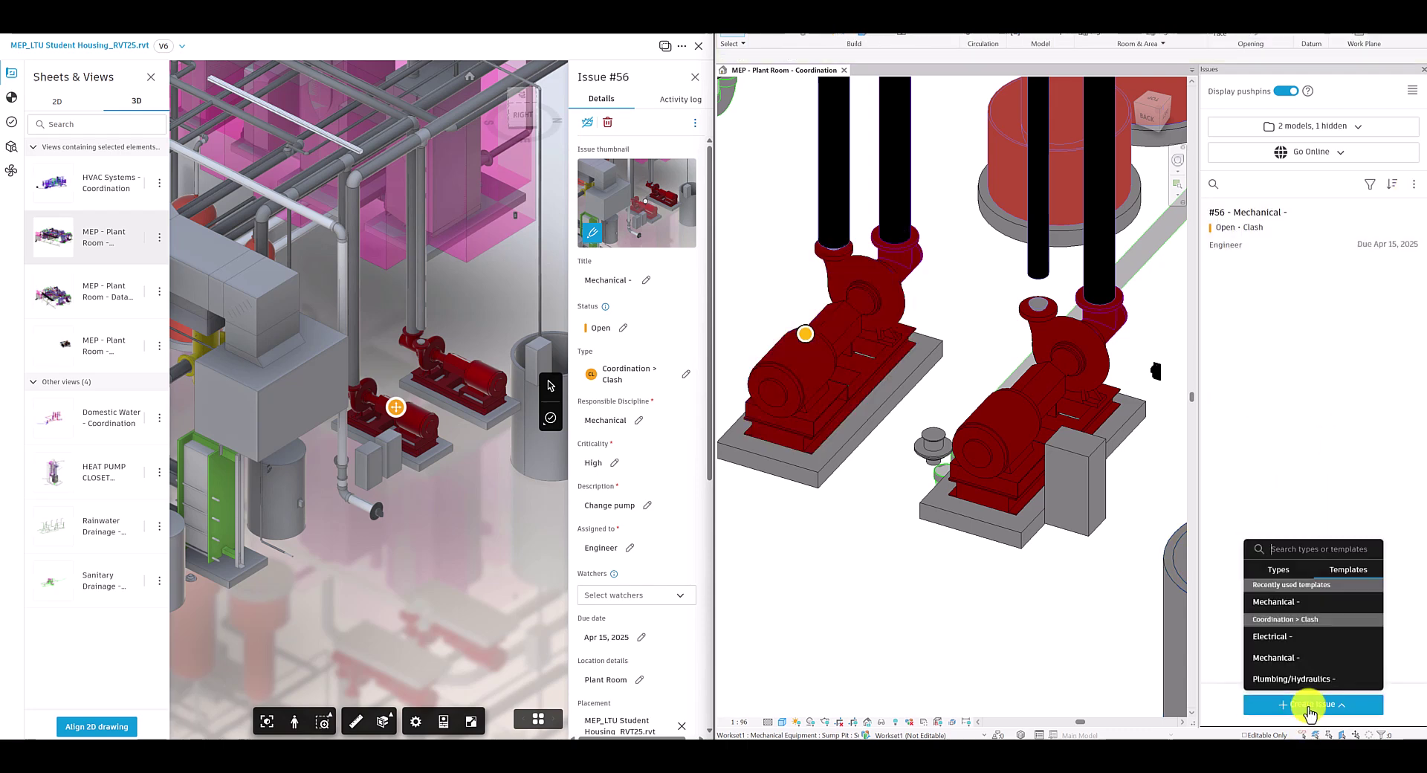
left_click(1288, 607)
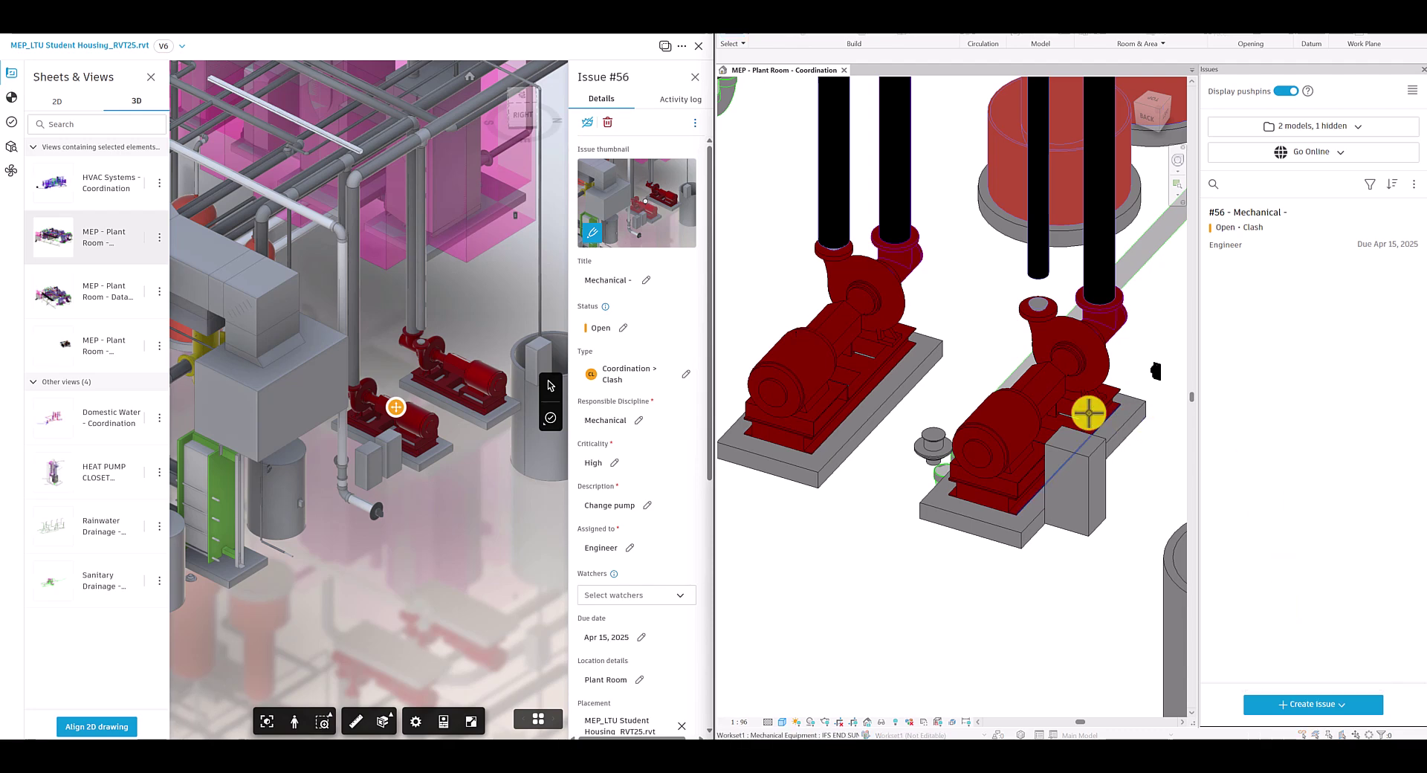
left_click(1025, 411)
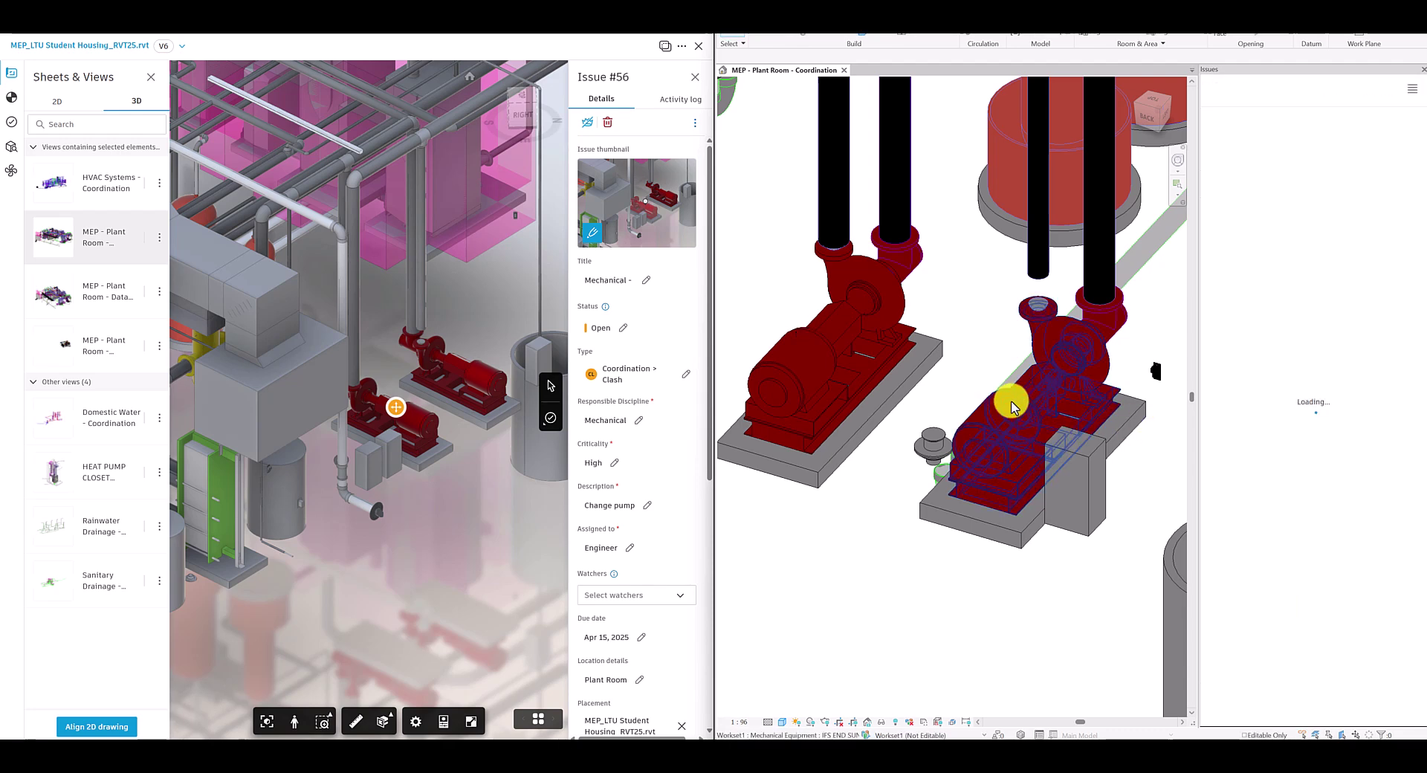
left_click(1012, 402)
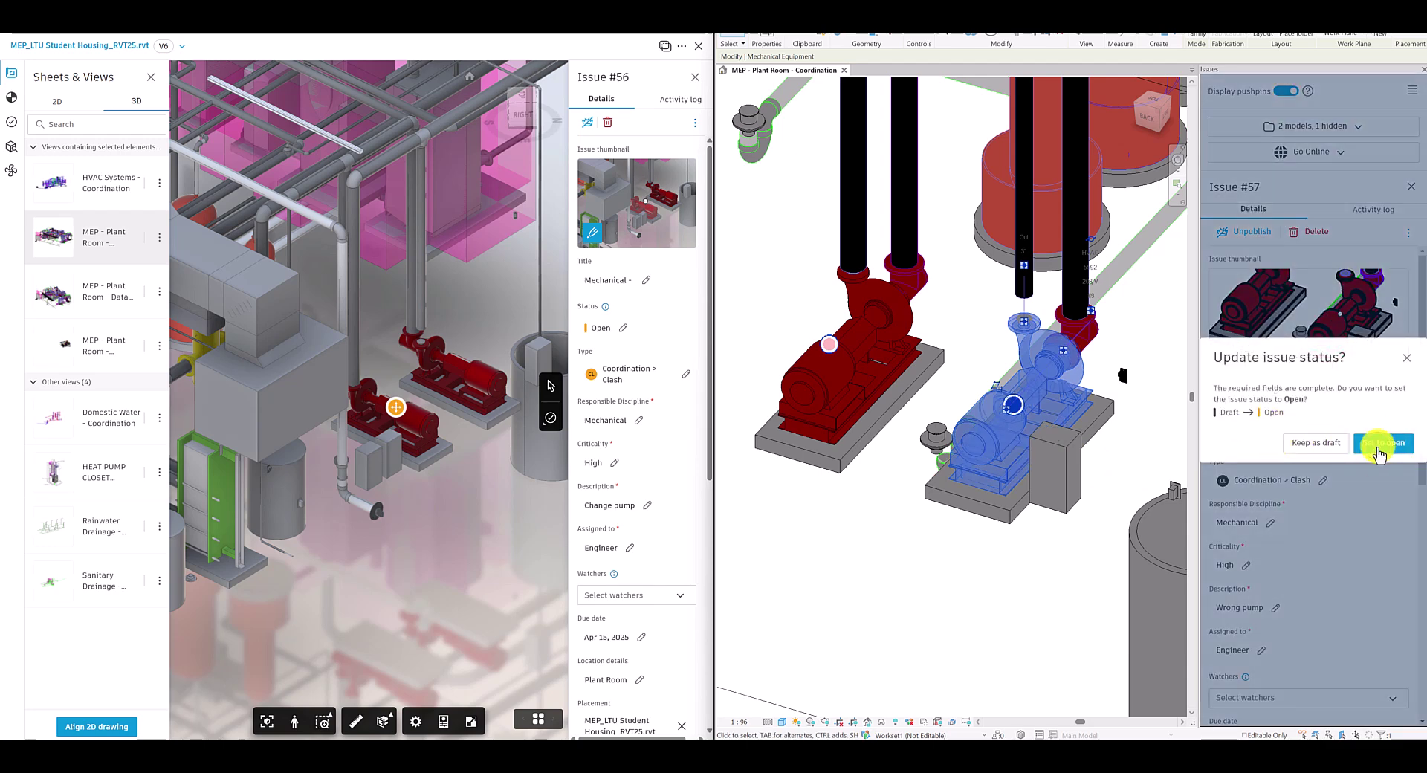
left_click(1381, 444)
left_click(1394, 391)
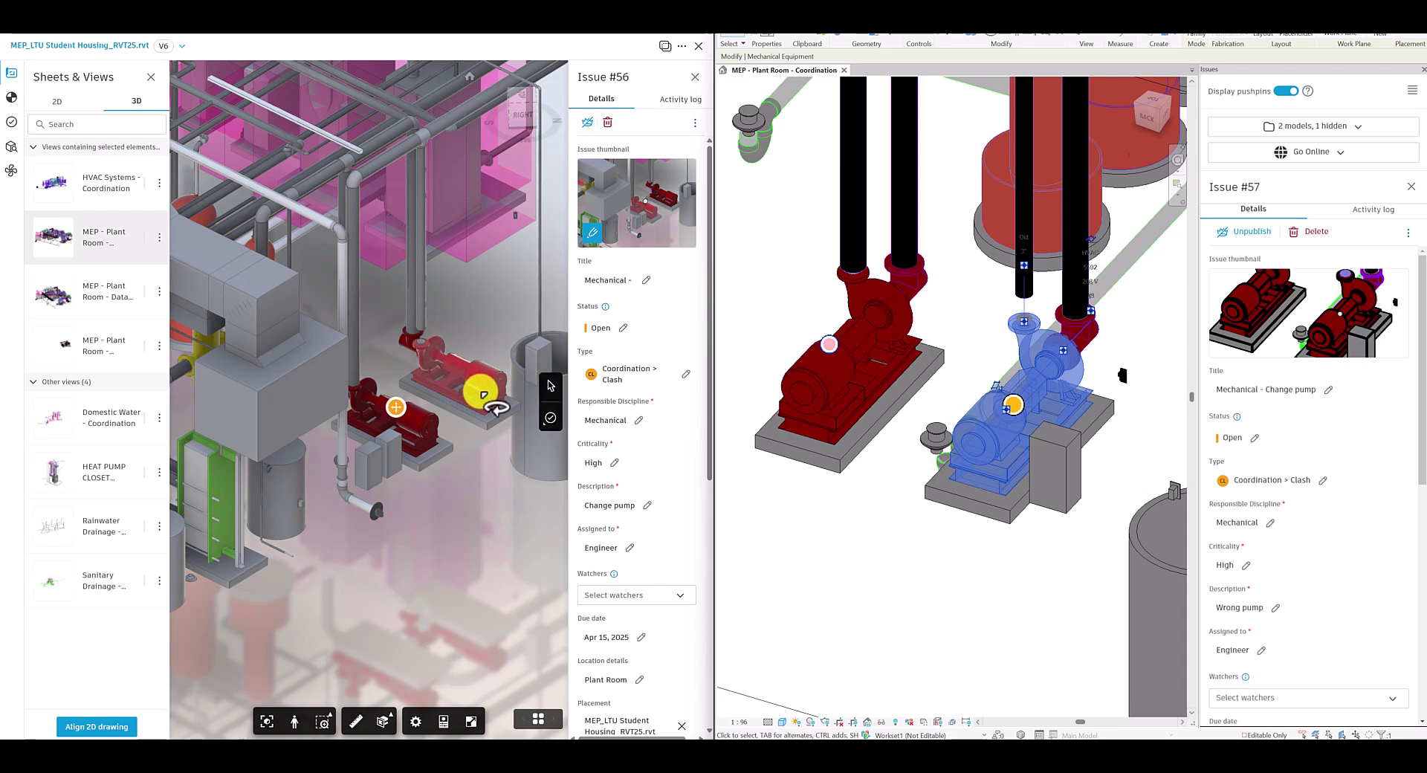
Reload the Docs web viewer and show its Issues list with the new issue.
left_click(96, 45)
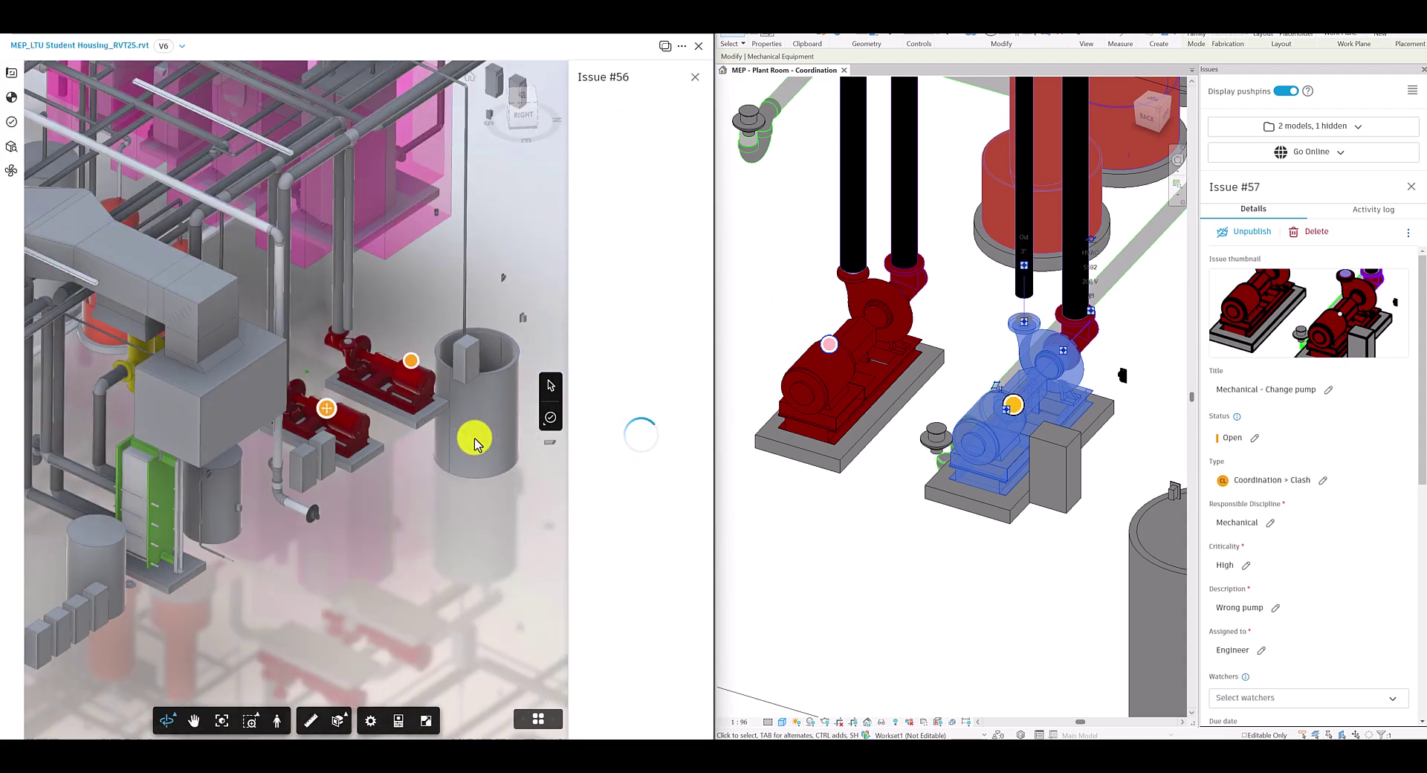
left_click(413, 372)
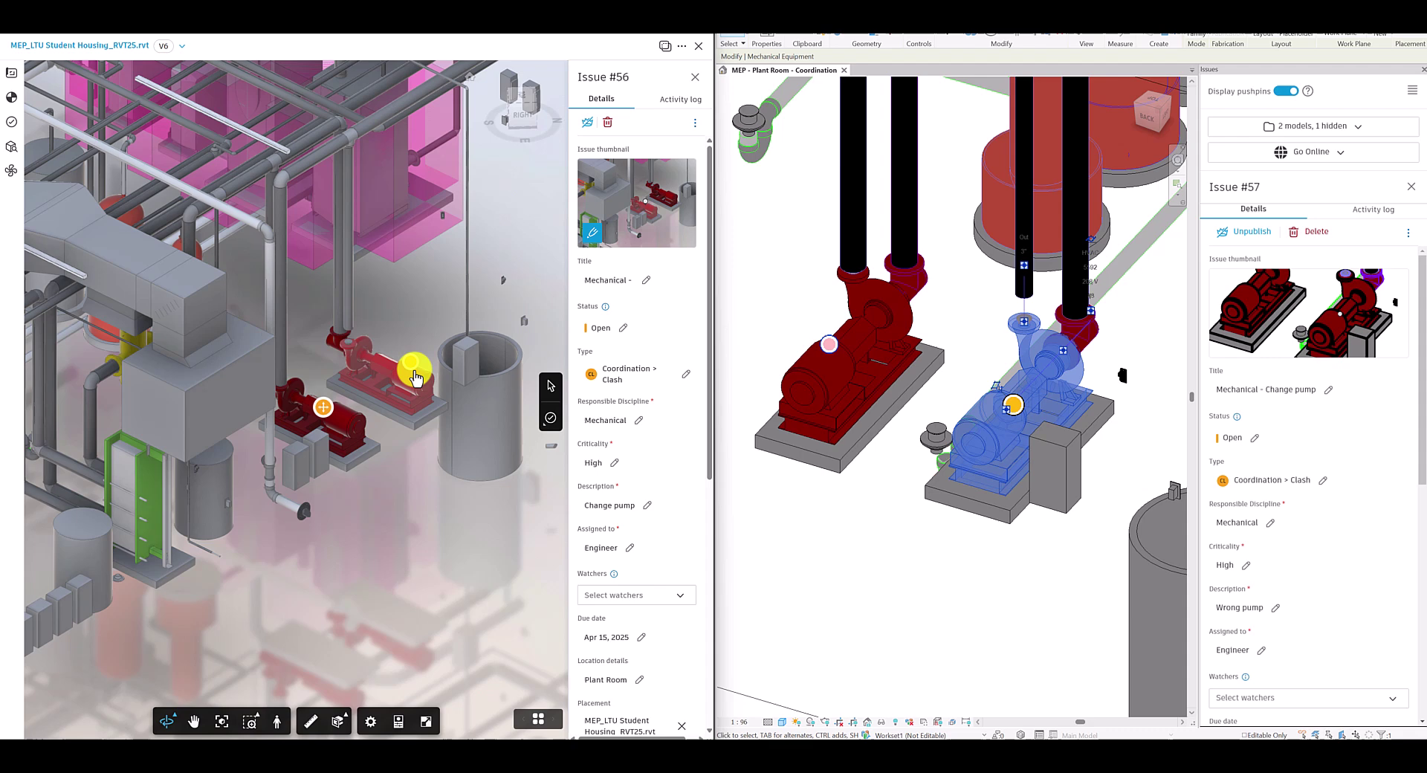
left_click(12, 122)
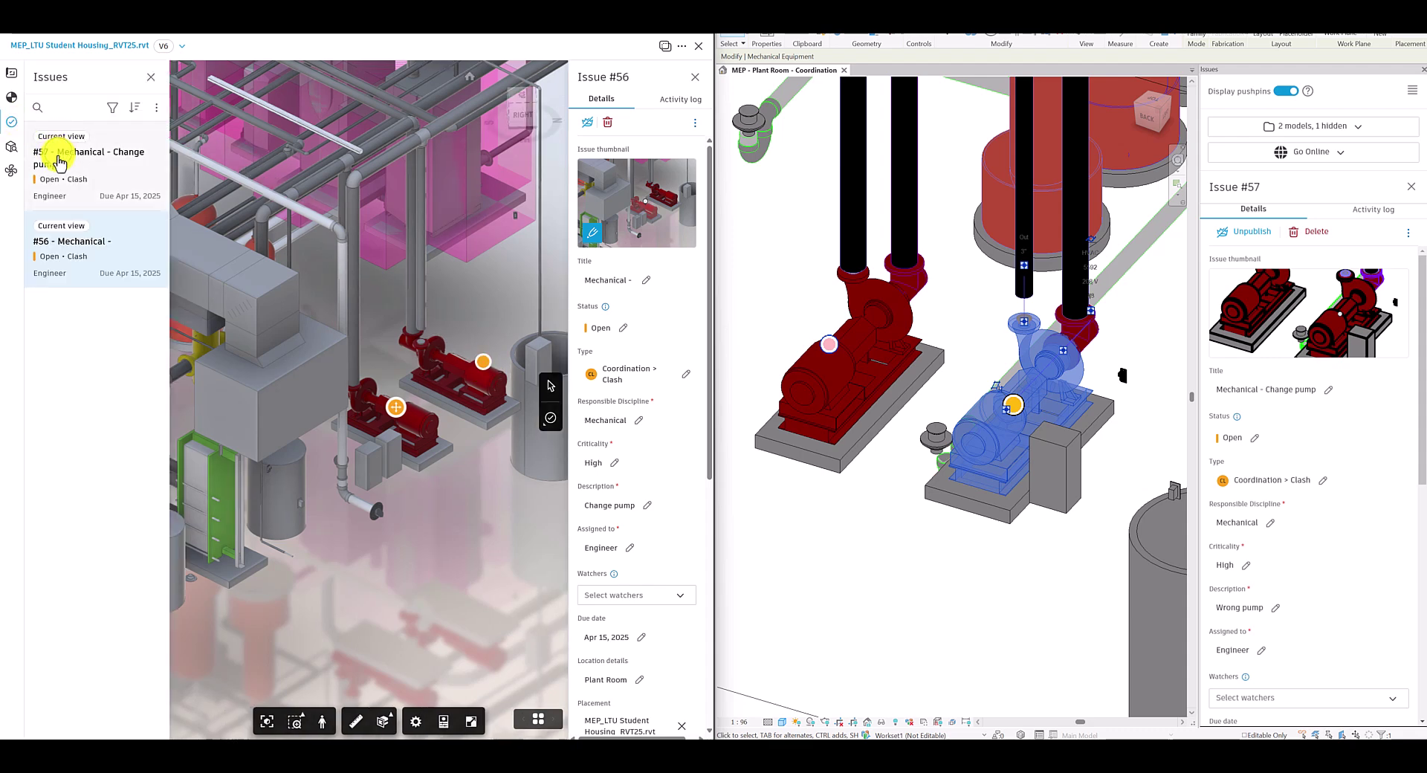
Review issues #57 and #56 in Revit's Issues panel, then open issue #57 in the web viewer.
left_click(1407, 188)
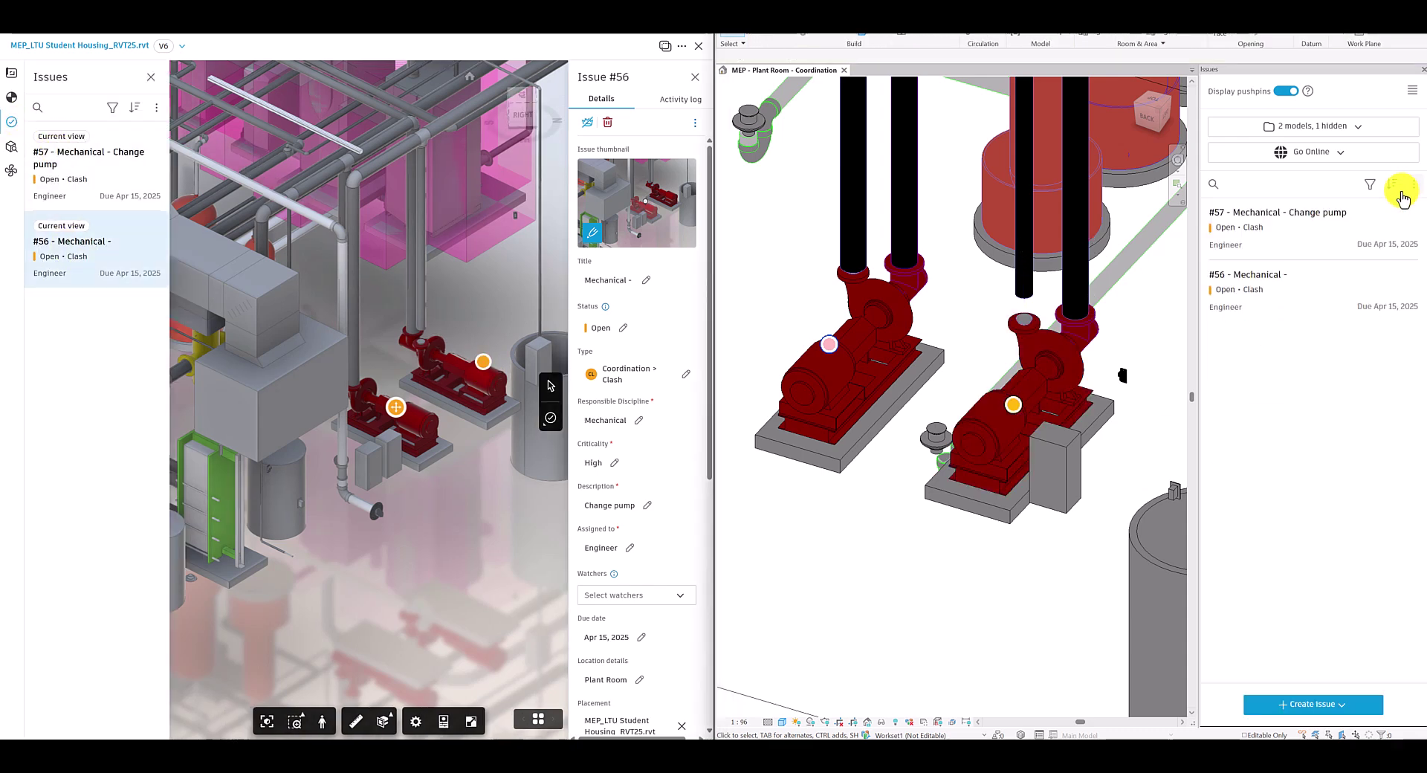
left_click(1263, 249)
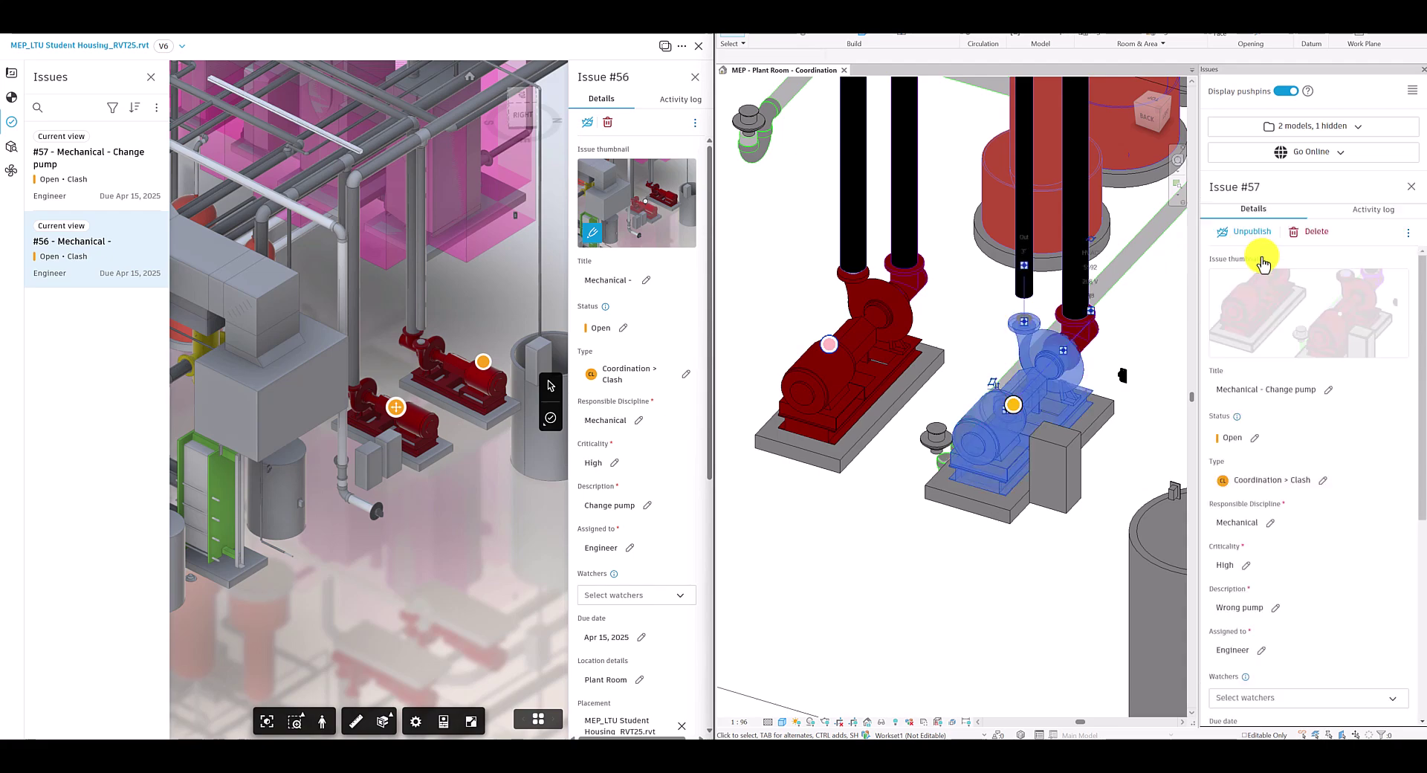
left_click(1411, 187)
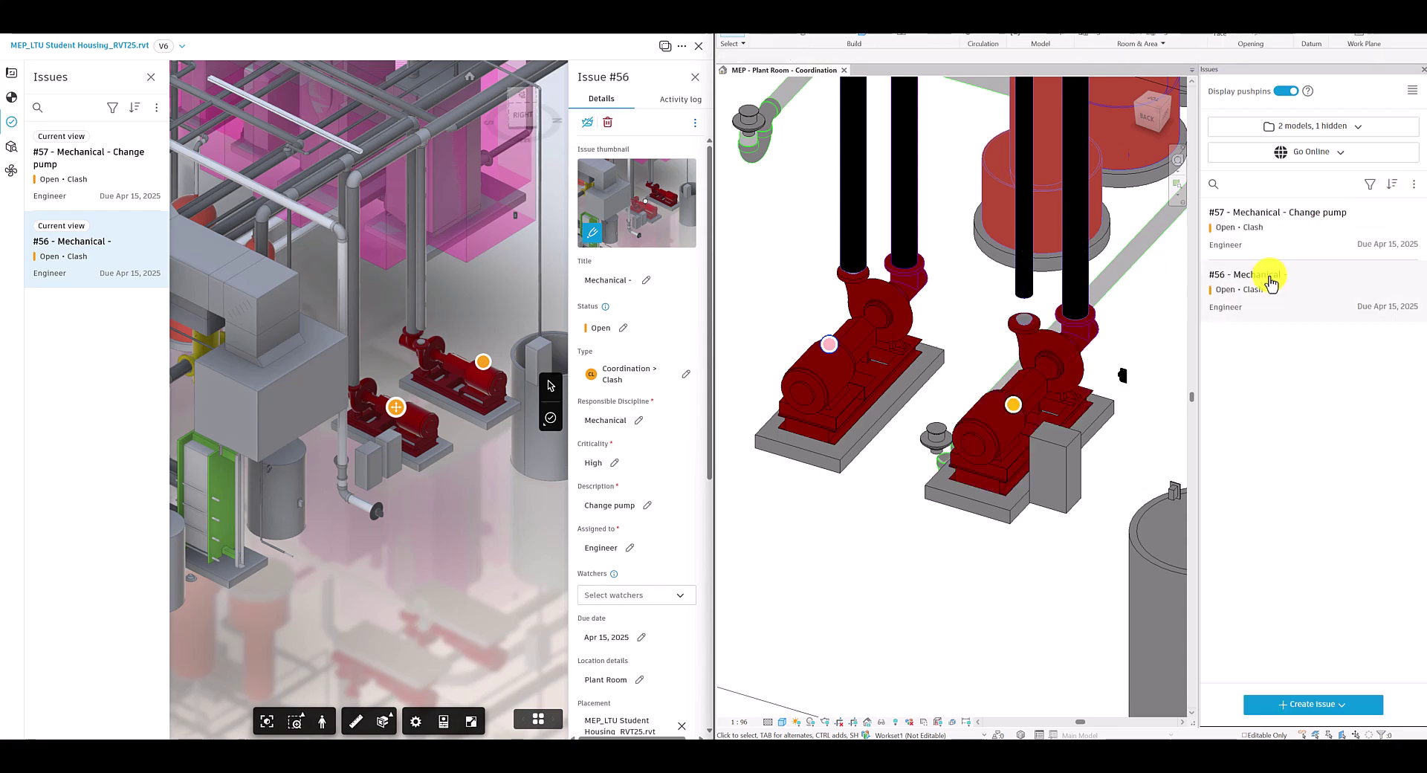
left_click(1268, 281)
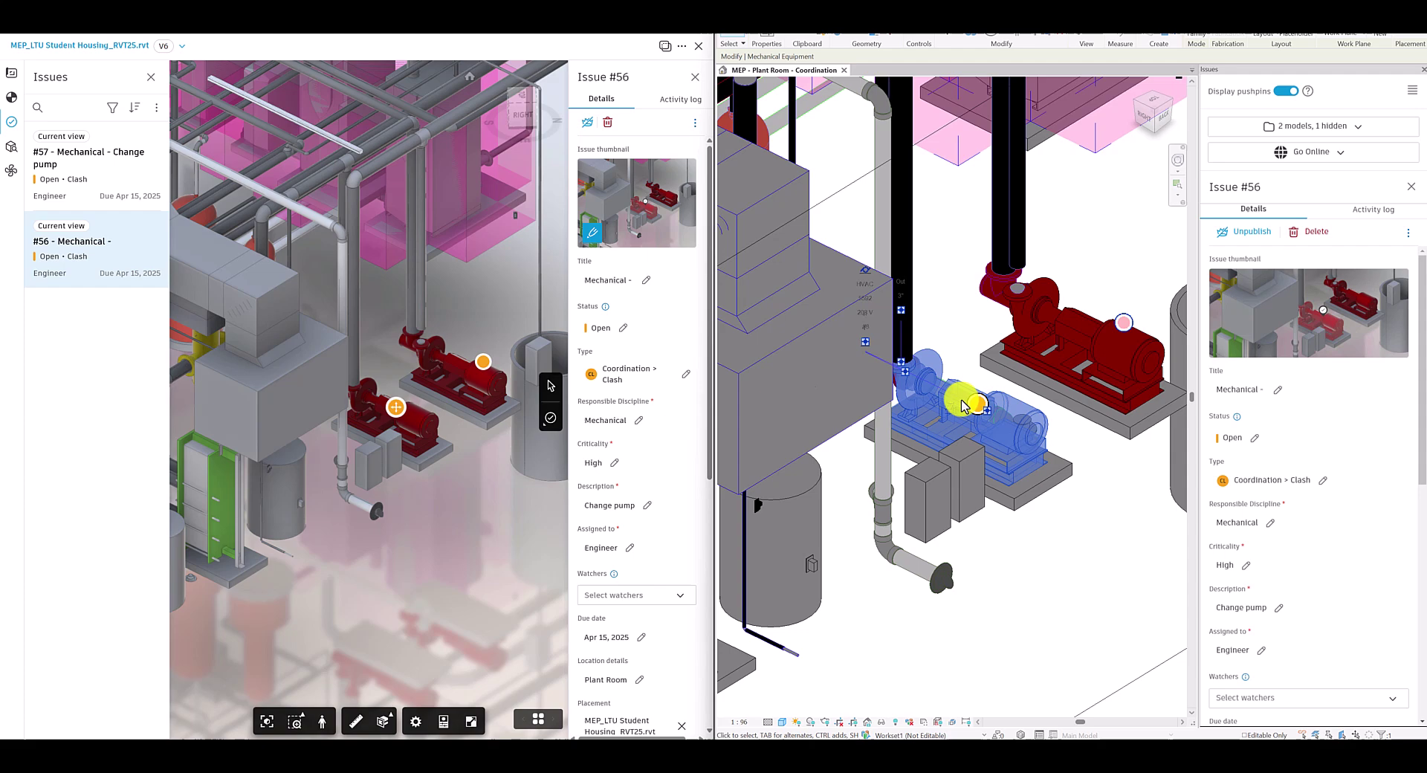
left_click(48, 175)
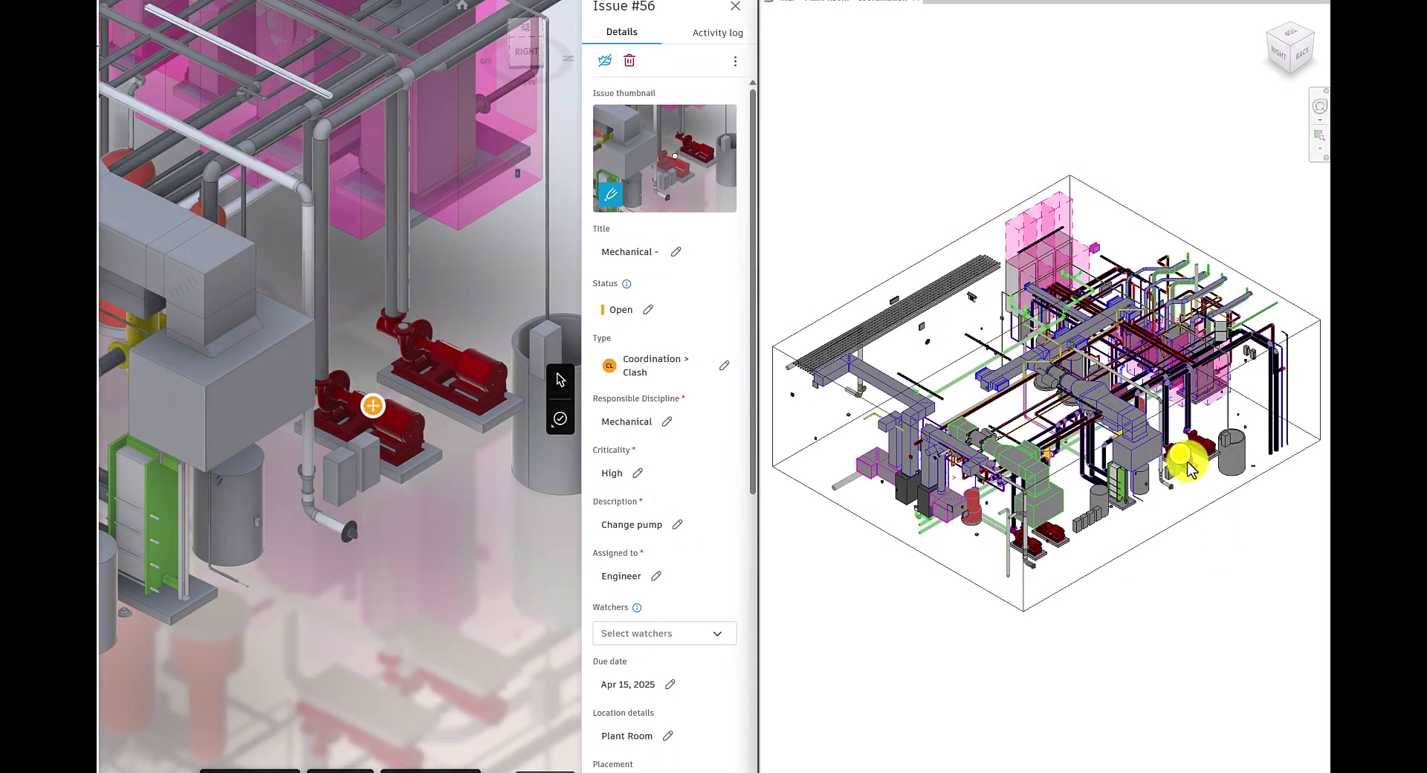
Select the red pump pinned with issue #56 and orbit to a close view beside the other pump.
scroll(1185, 461, "up", 5)
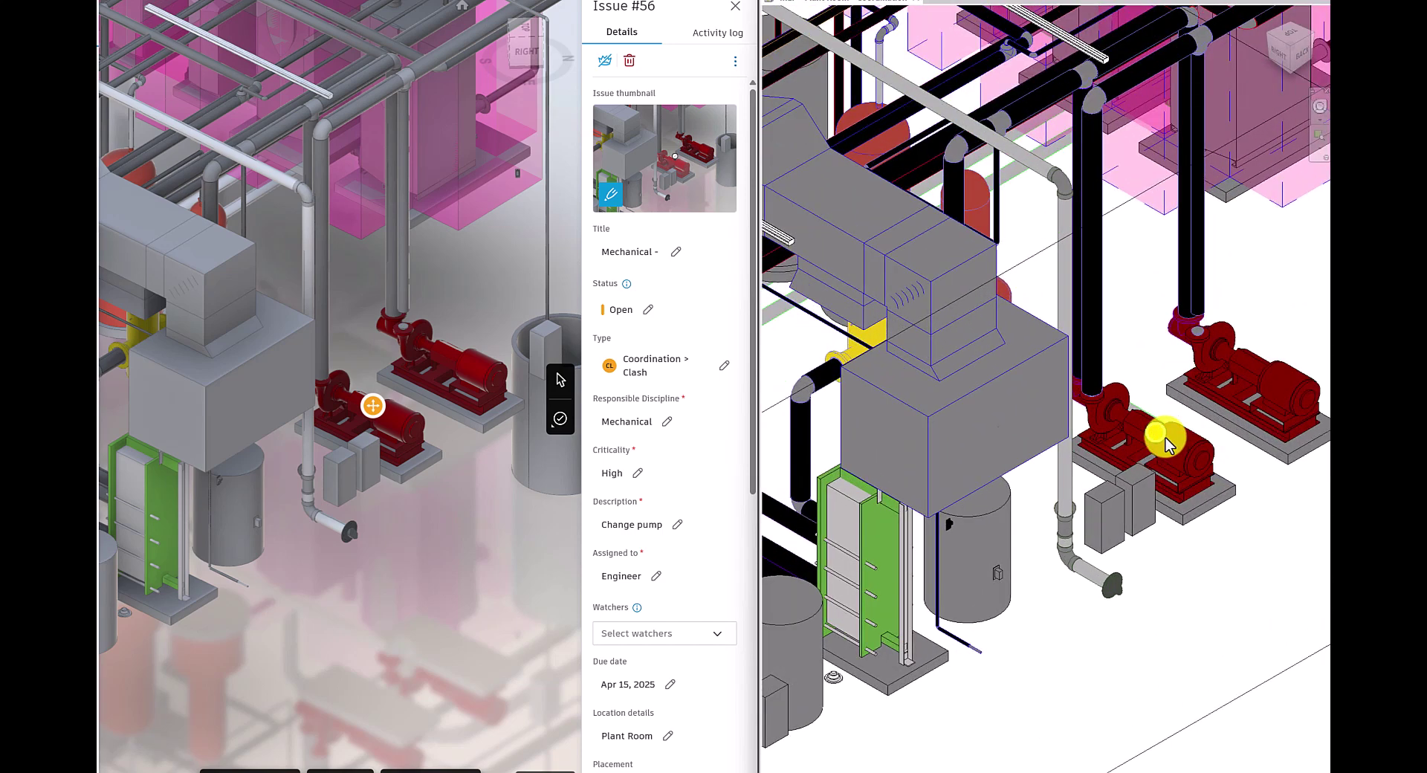
left_click(1155, 432)
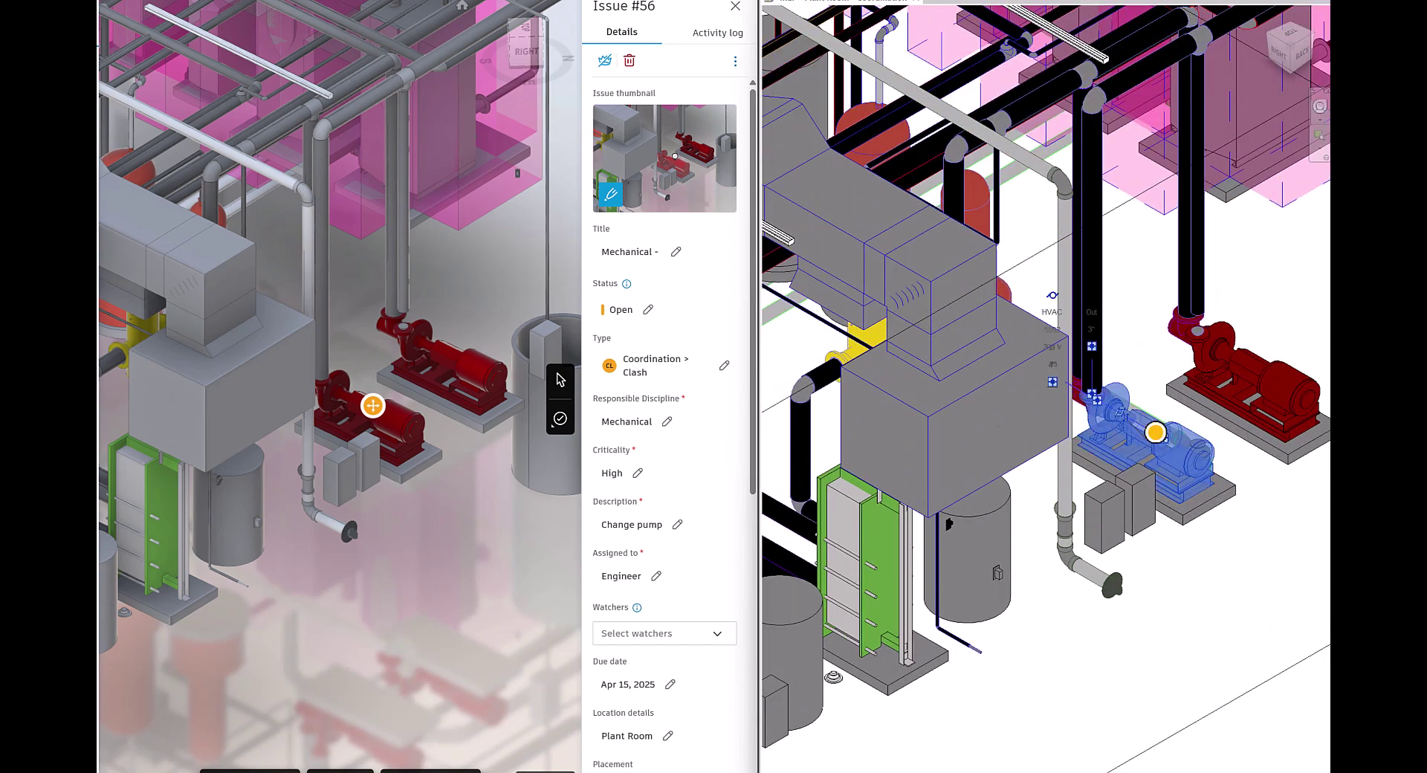
scroll(1233, 446, "down", 5)
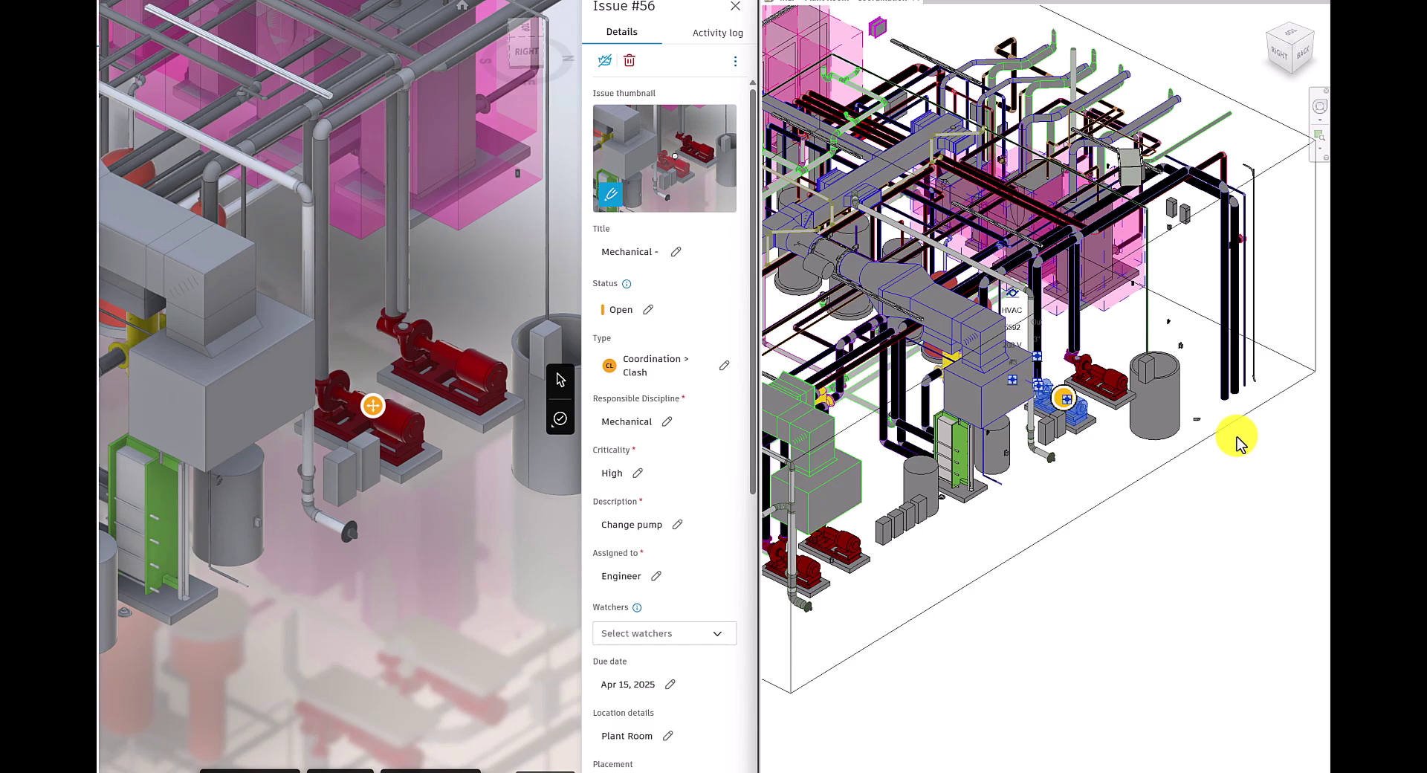
middle_click_drag(1231, 452, 920, 489, "shift")
scroll(1122, 423, "up", 10)
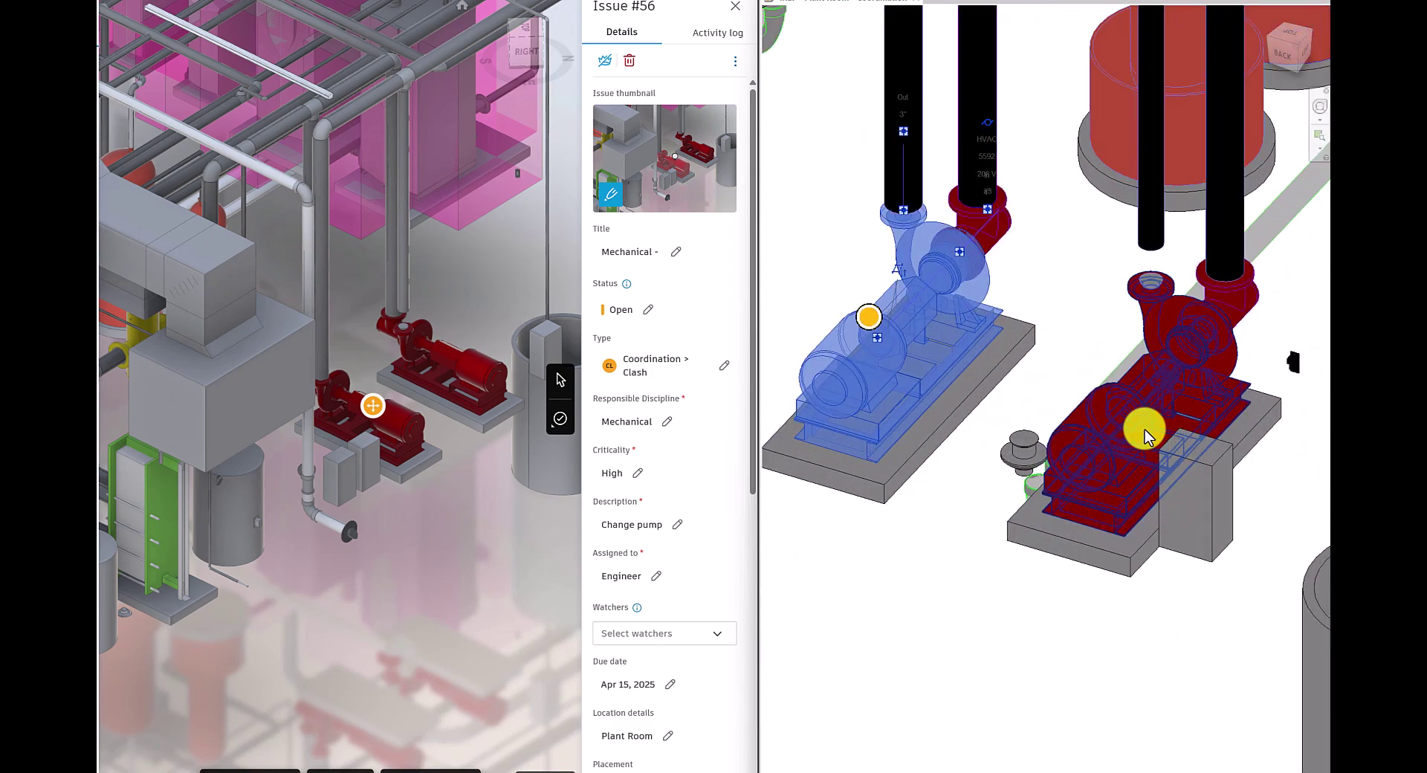